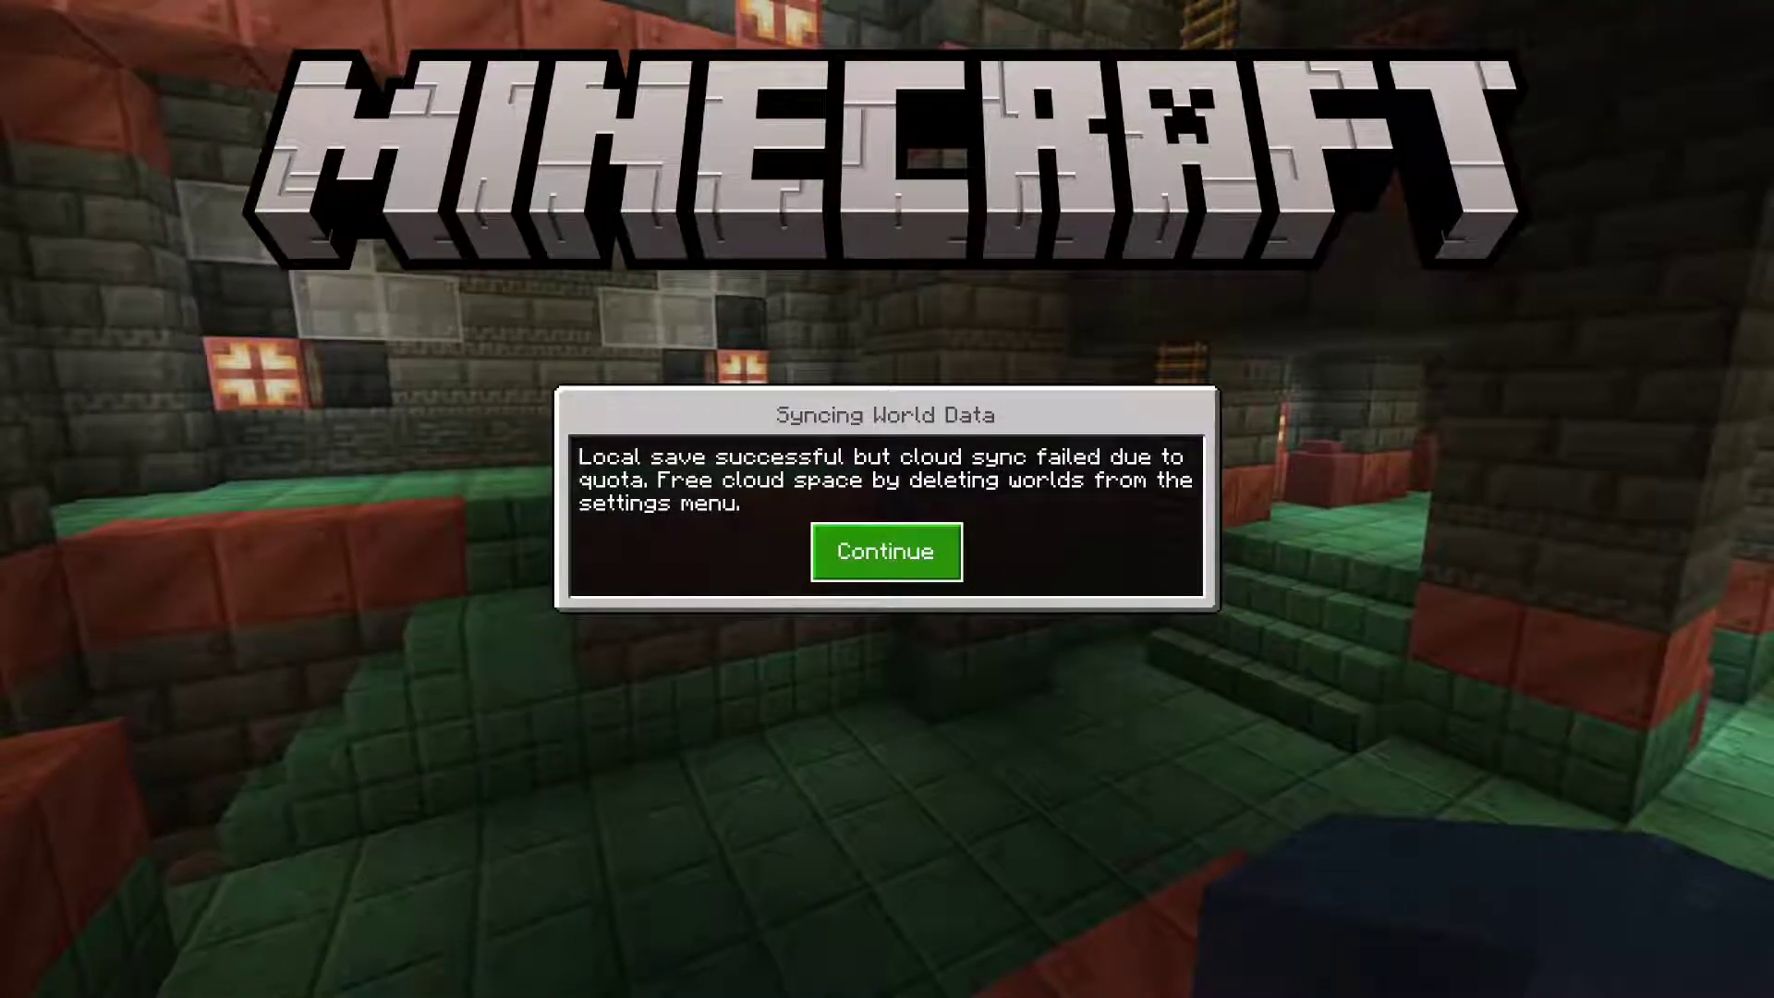
Dismiss the world sync message, leave the world list and open the game's settings.
key(Return)
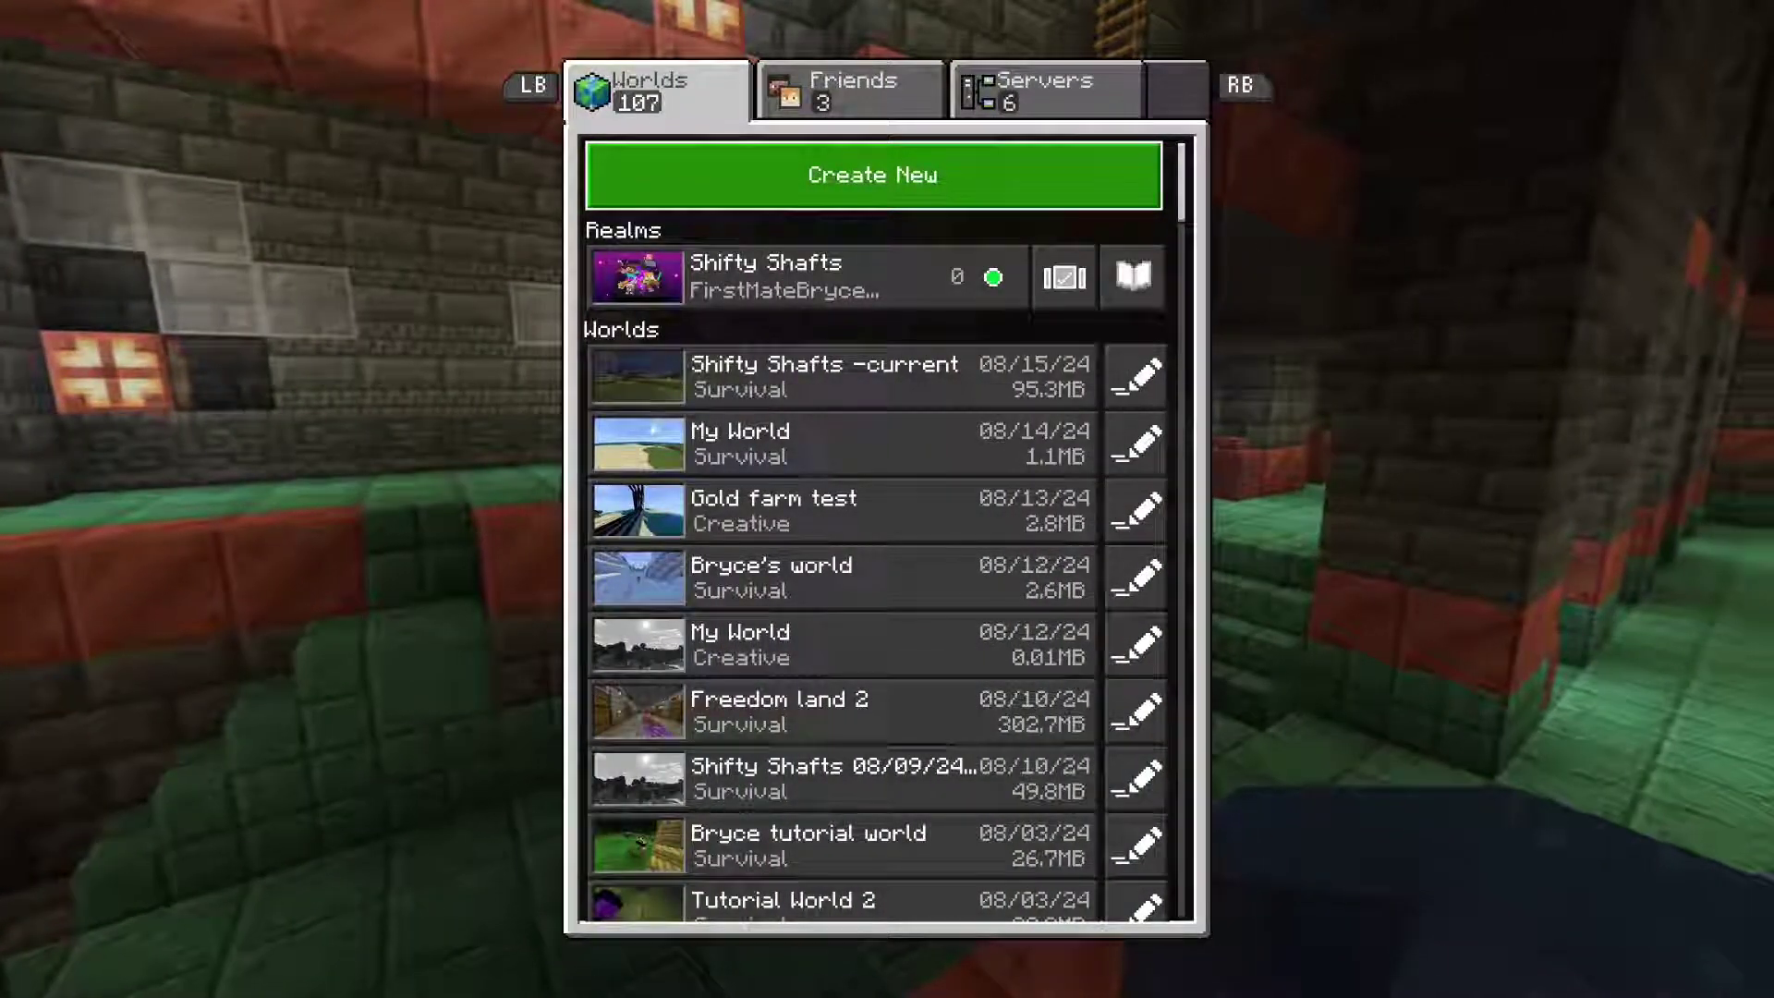
click(843, 376)
key(Escape)
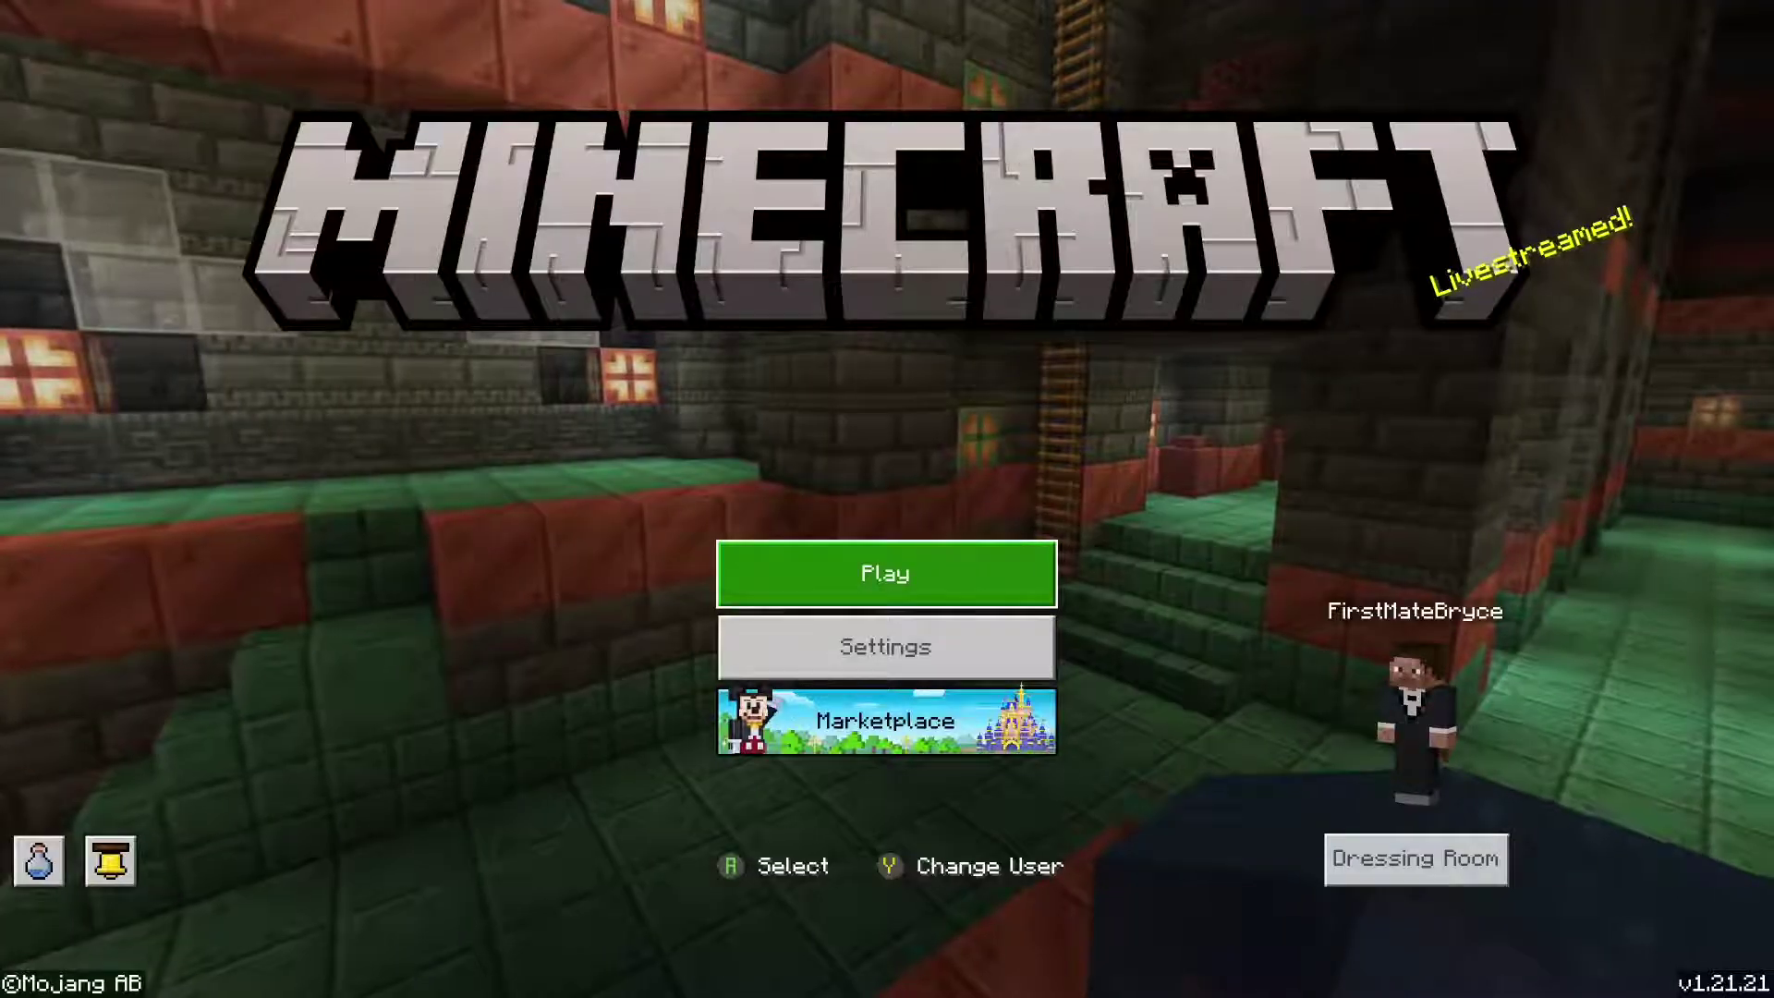
key(Down)
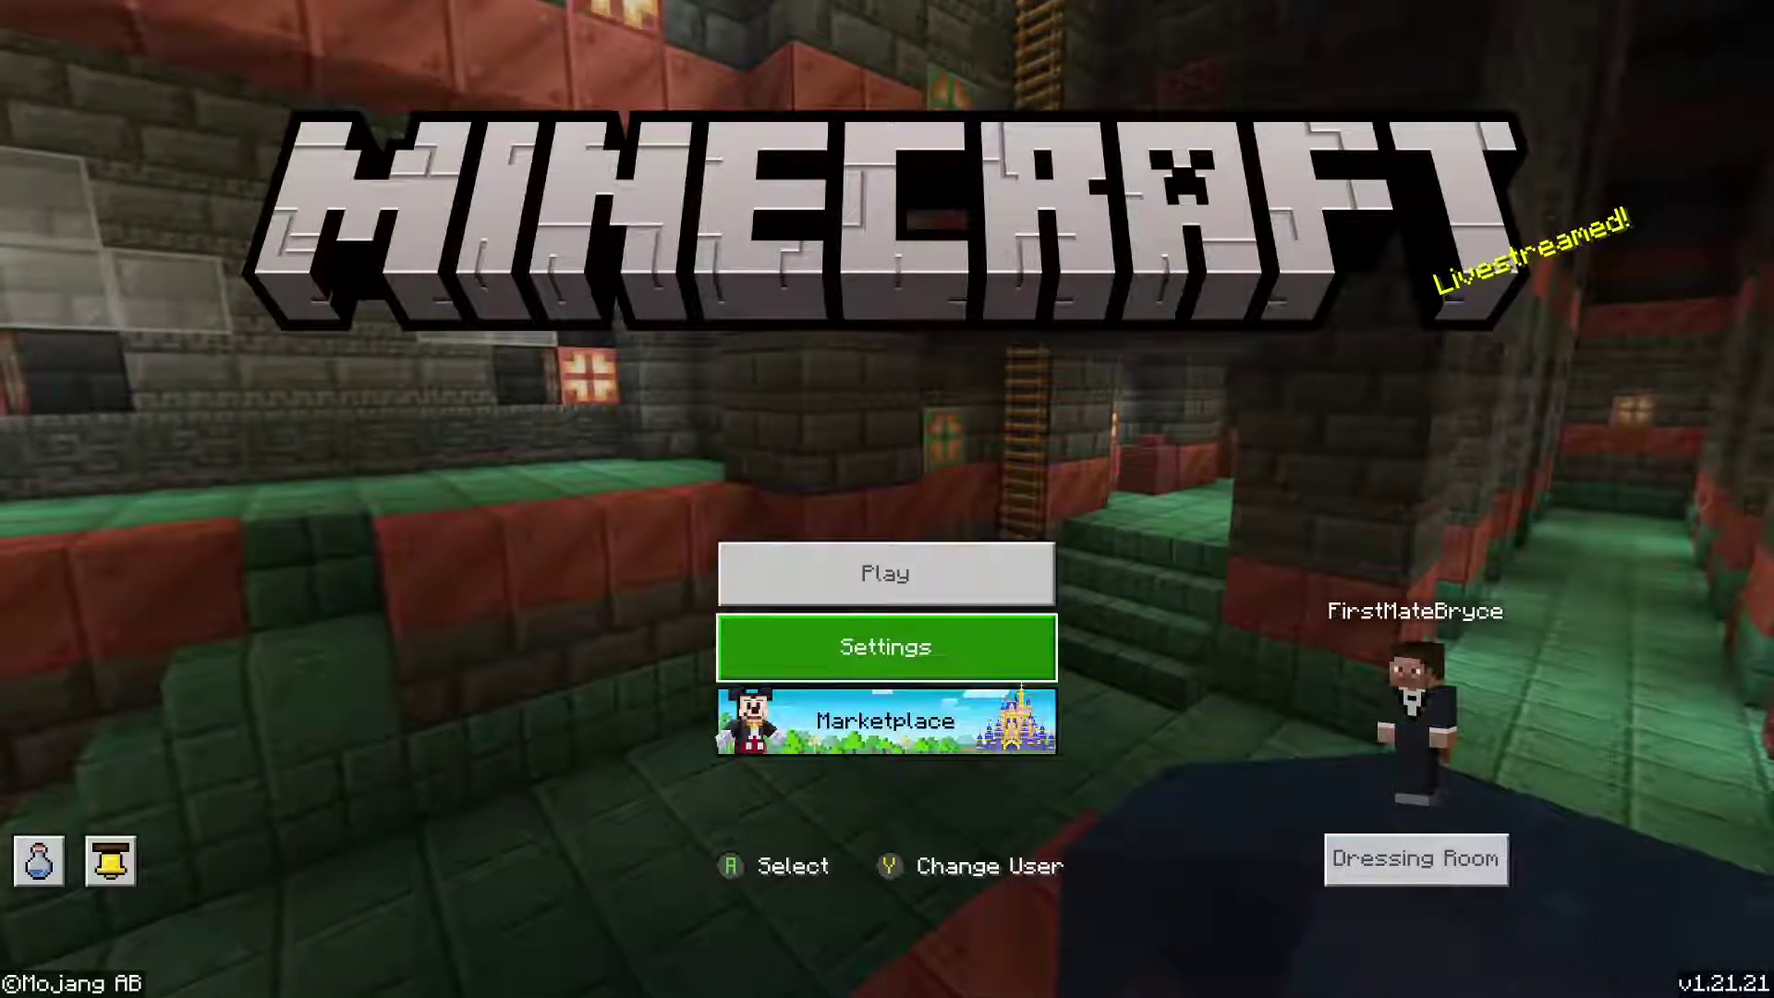
key(Return)
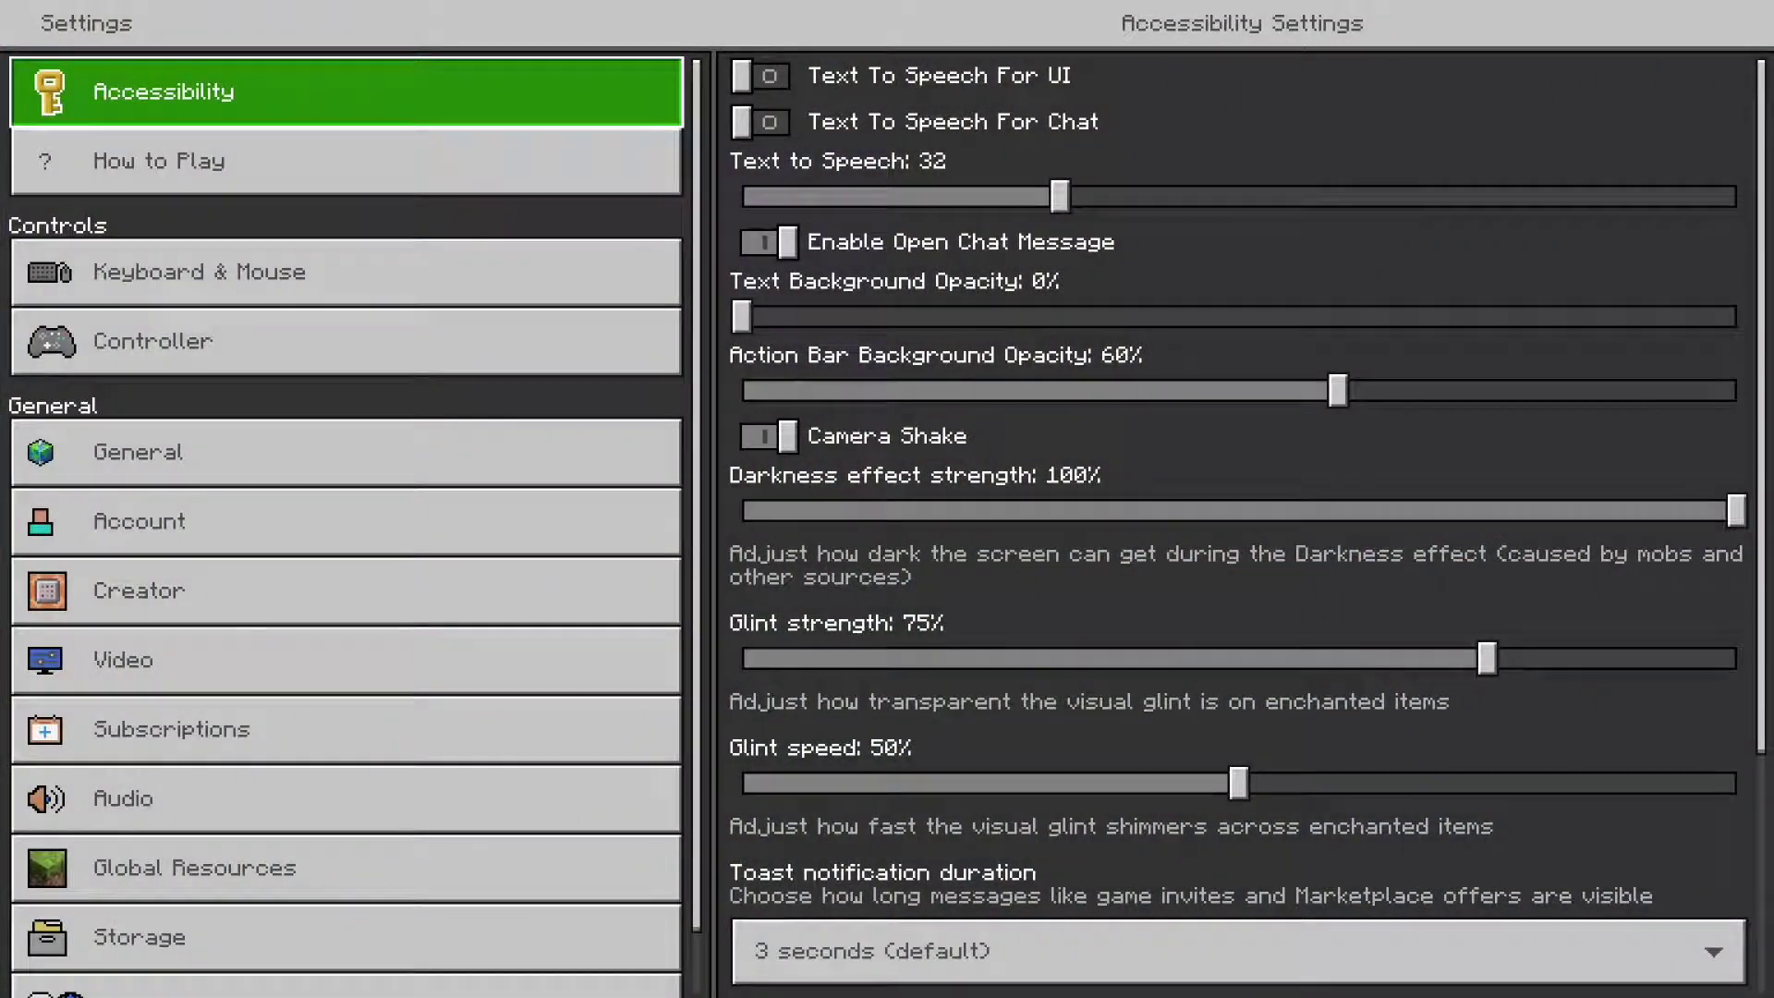
Open the Storage section of the settings.
key(Down)
key(Down)
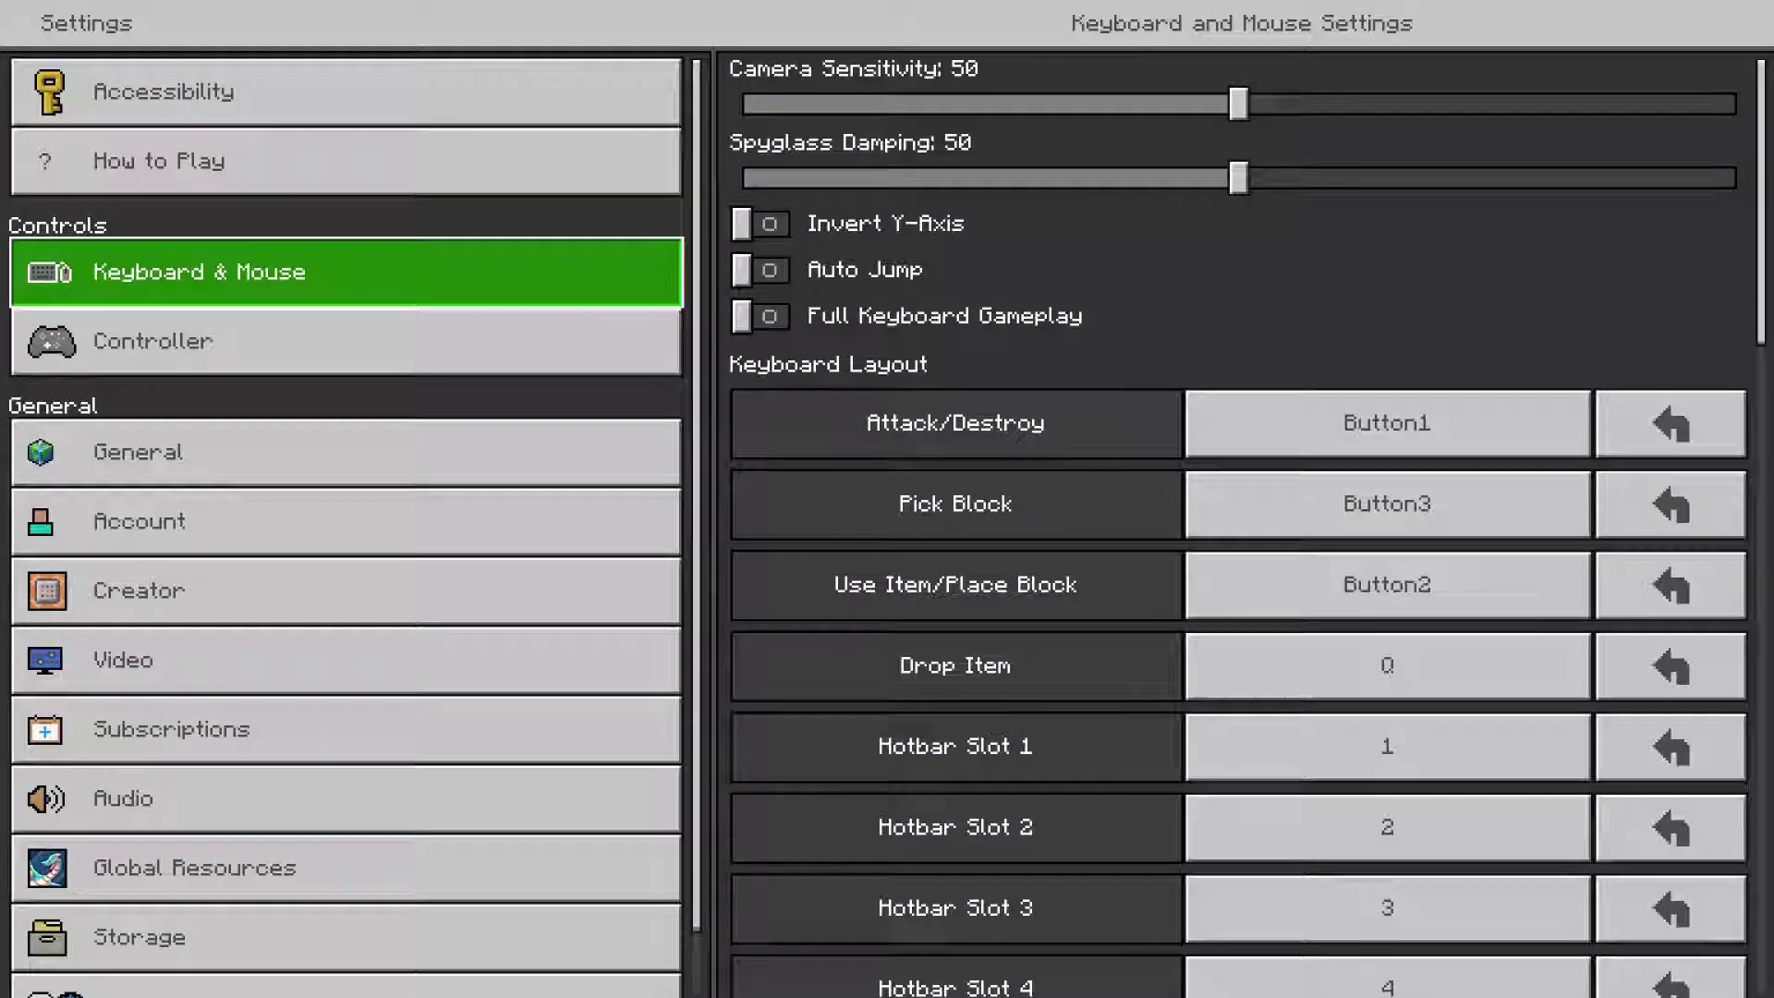
key(Down)
key(Down)
key(Down)
key(Down)
key(Down)
key(Down)
key(Down)
key(Down)
key(Down)
key(Down)
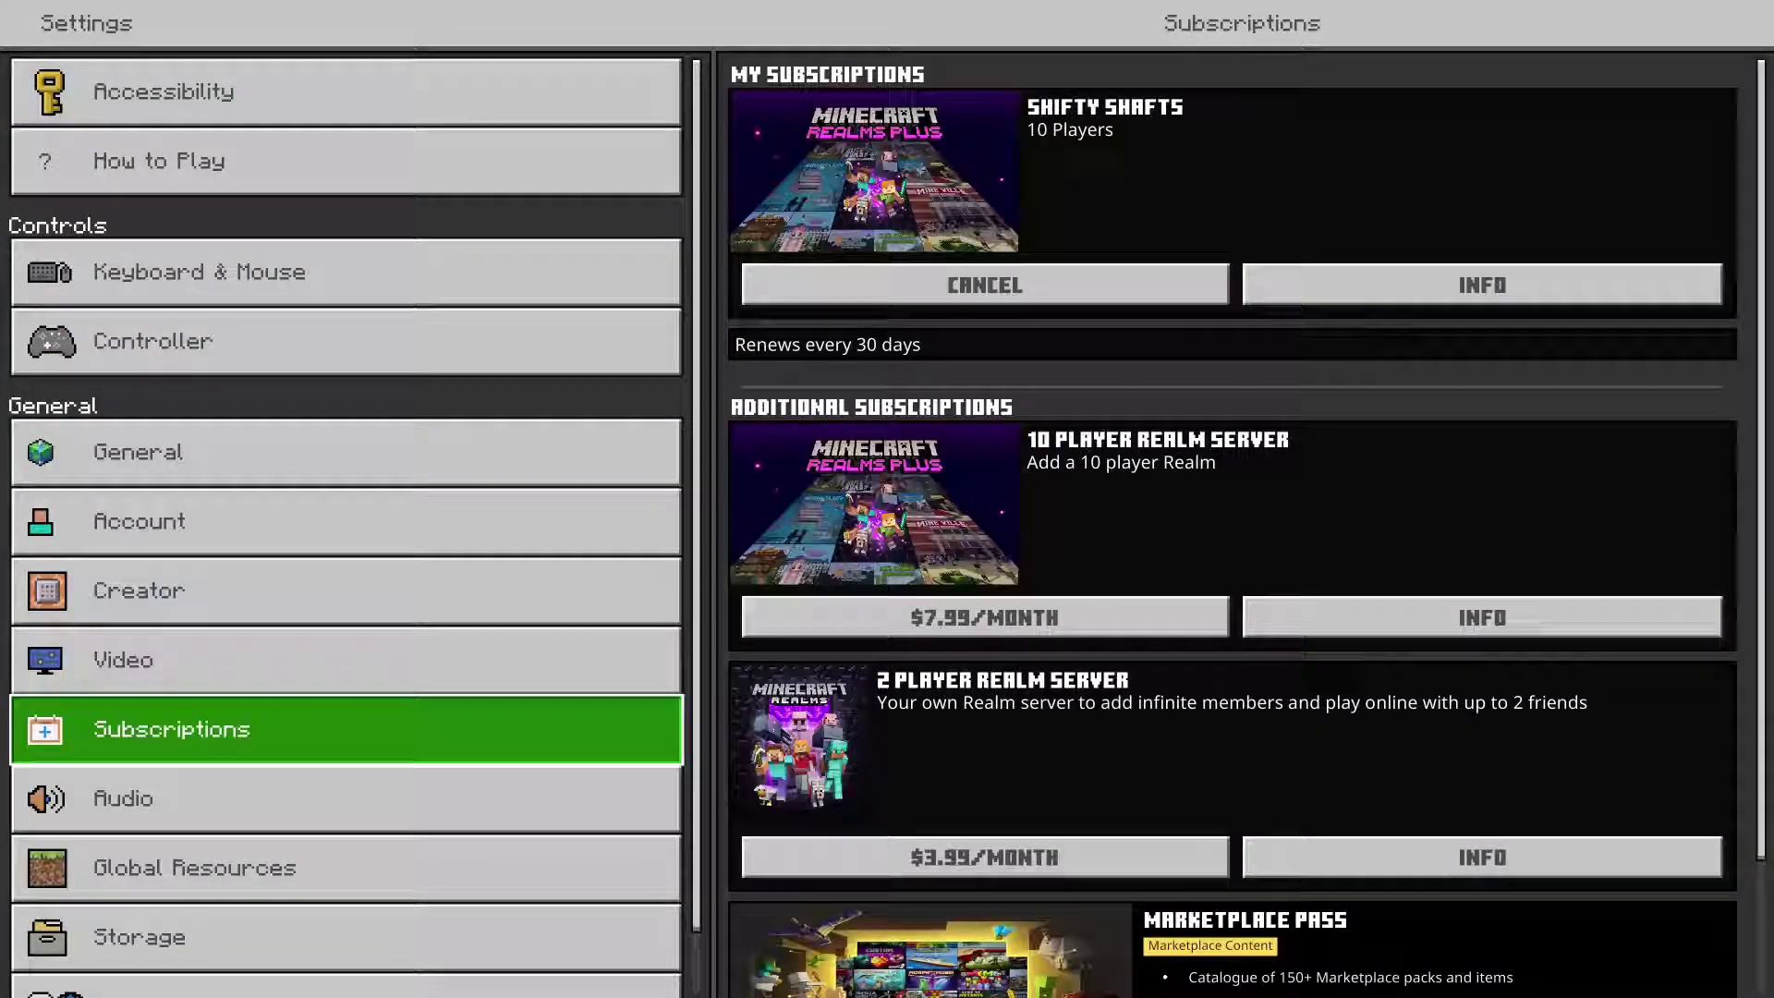
key(Up)
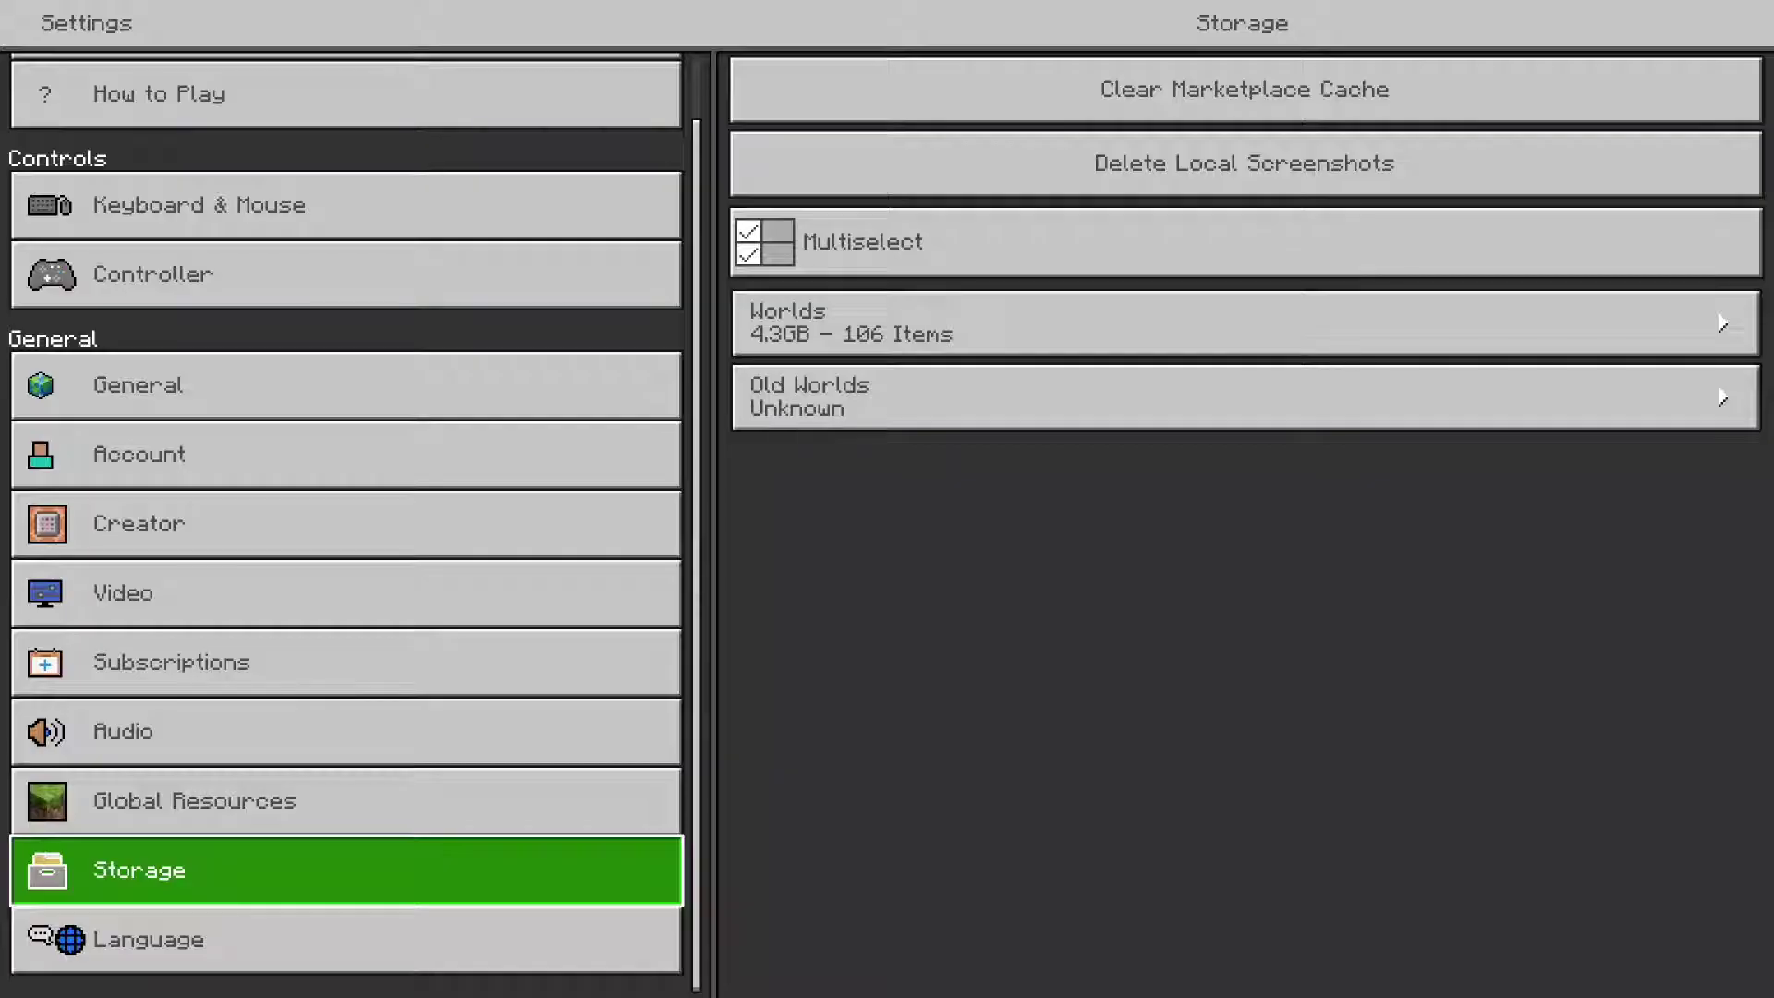
Expand the Old Worlds category in the storage settings to view its options.
key(Right)
key(Down)
key(Down)
key(Down)
key(Down)
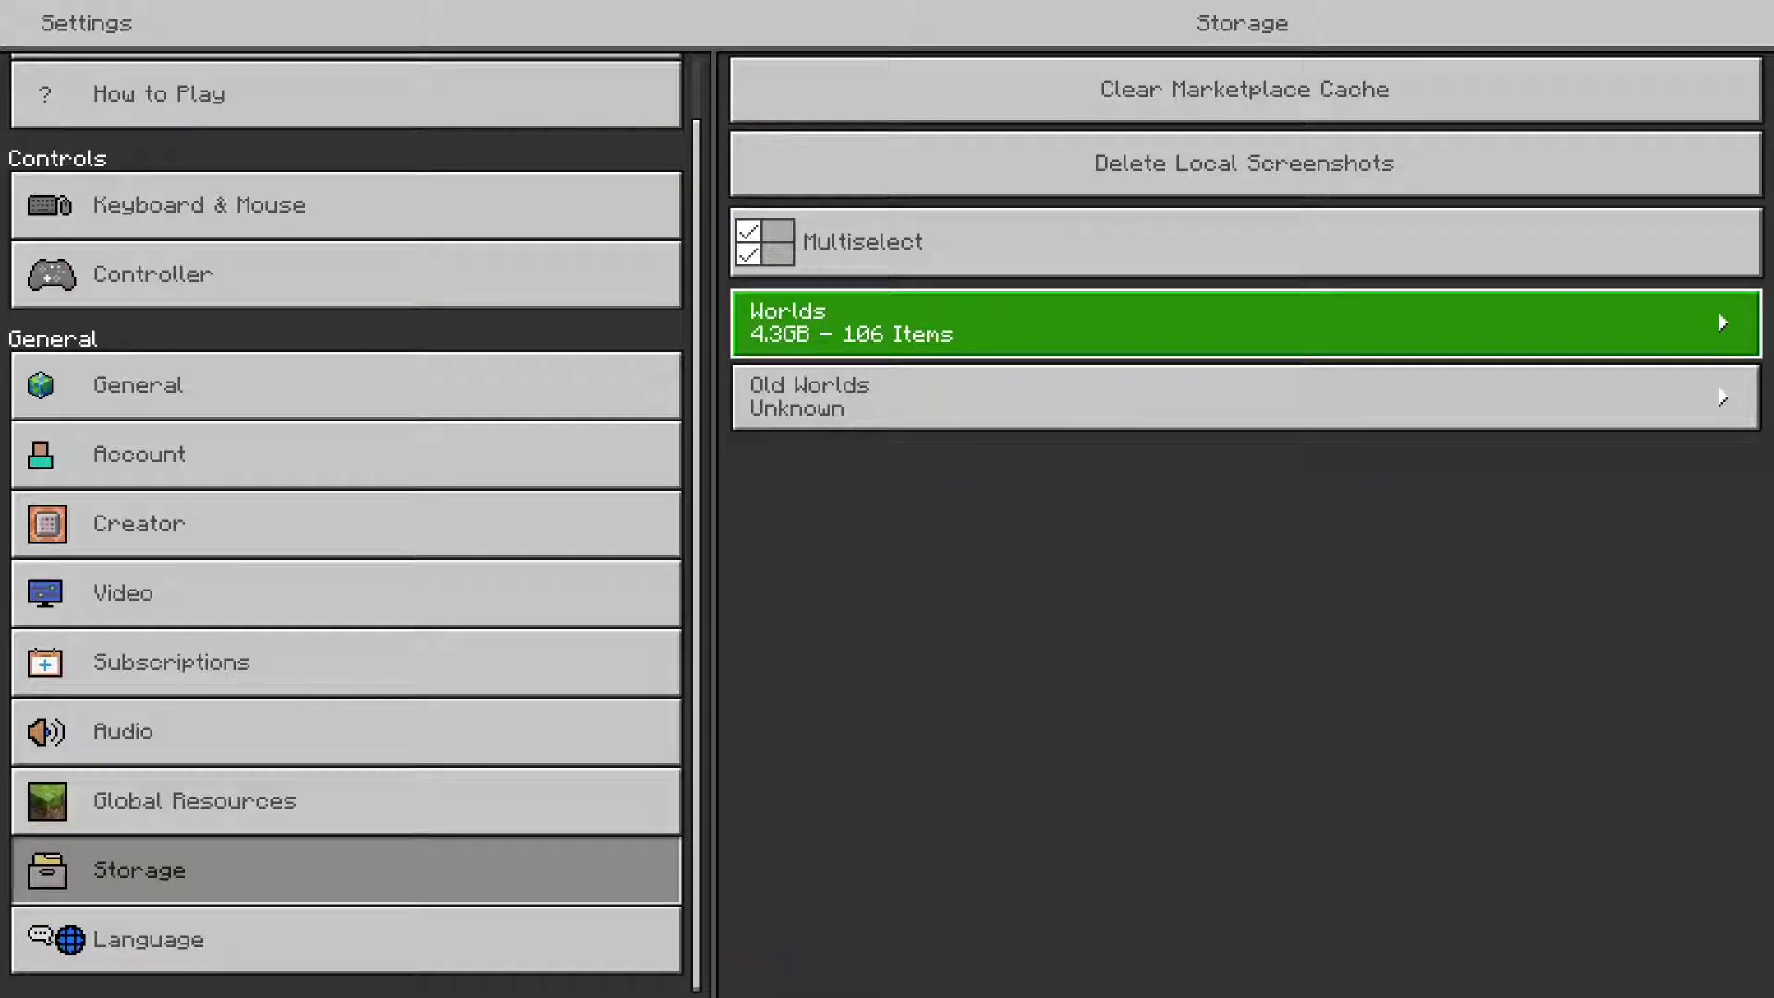
key(Up)
key(Up)
key(Down)
key(Down)
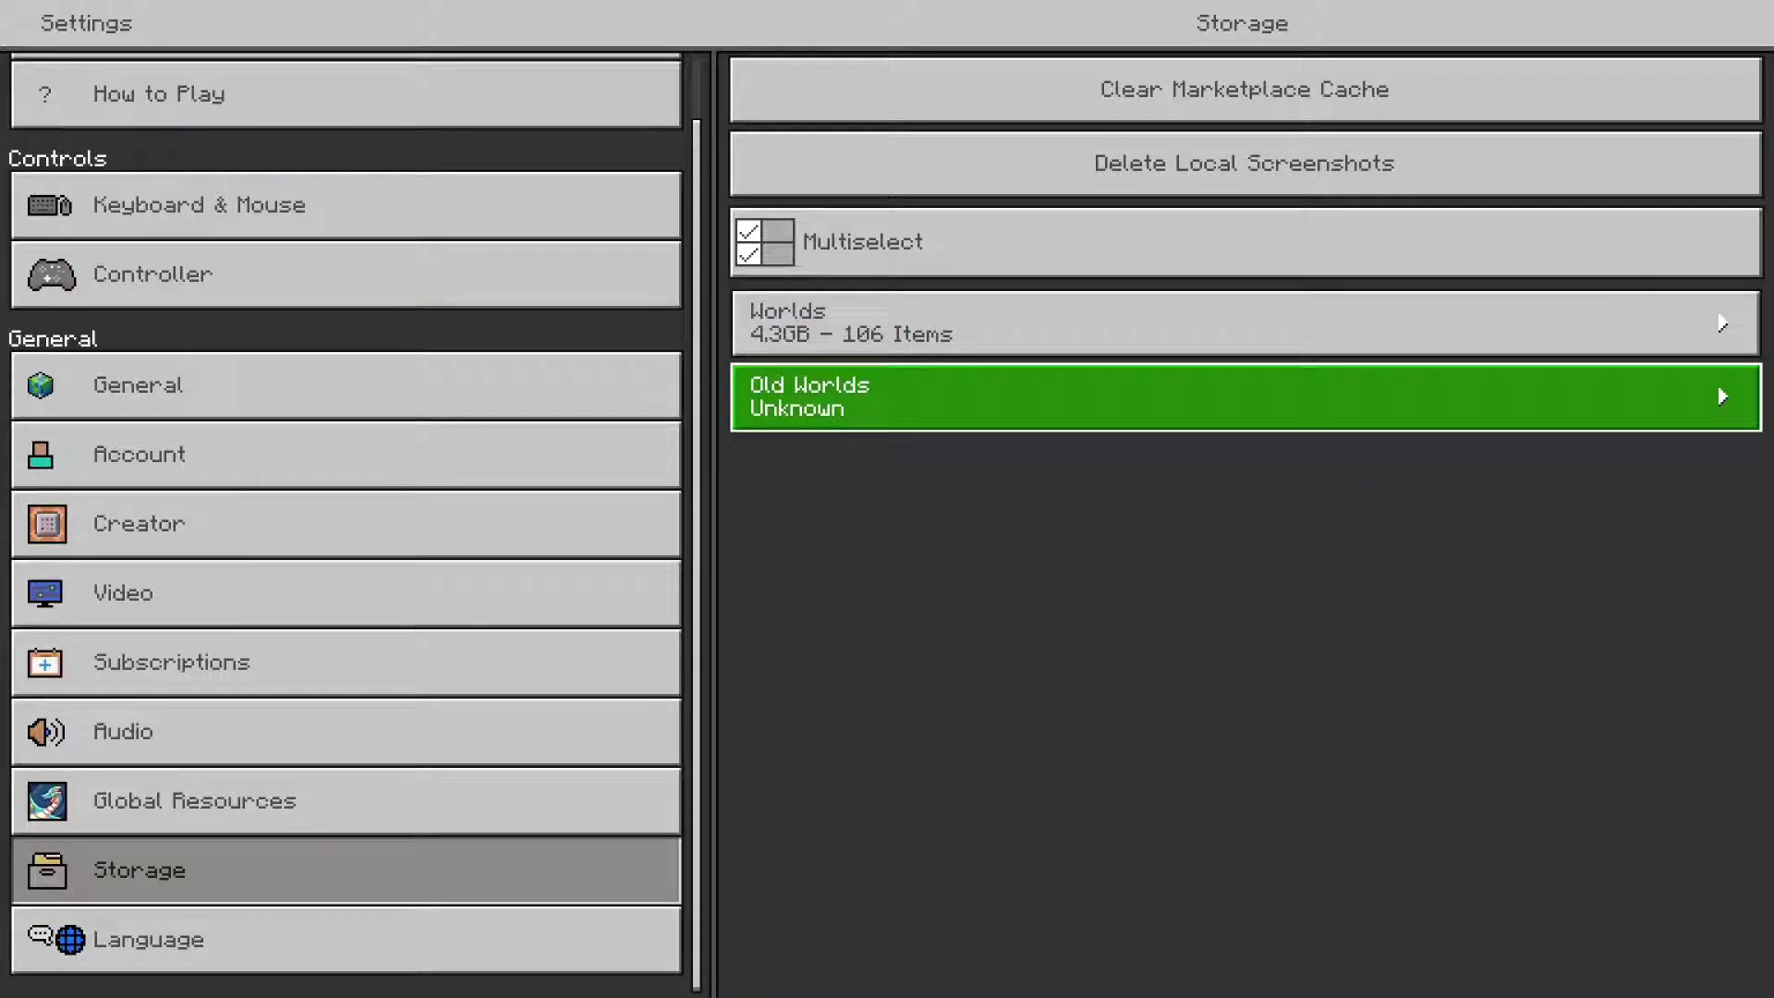
key(Return)
key(Up)
key(Up)
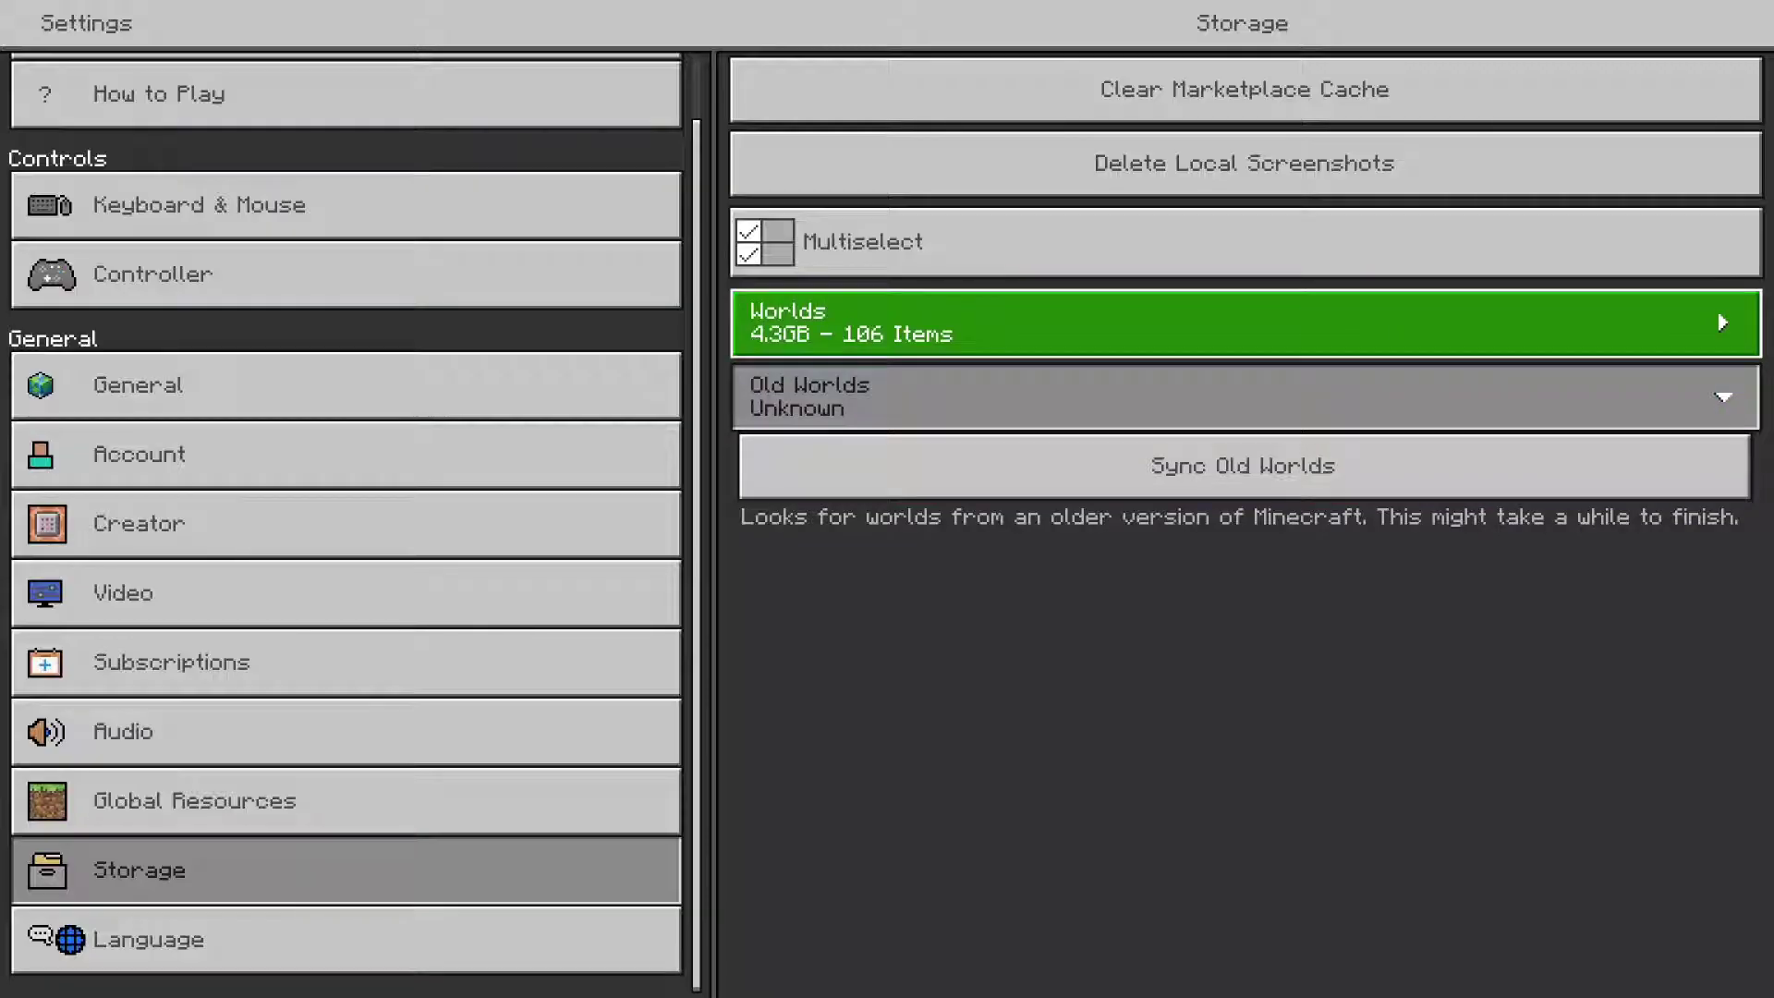
key(Down)
key(Down)
key(Up)
key(Up)
key(Up)
key(Down)
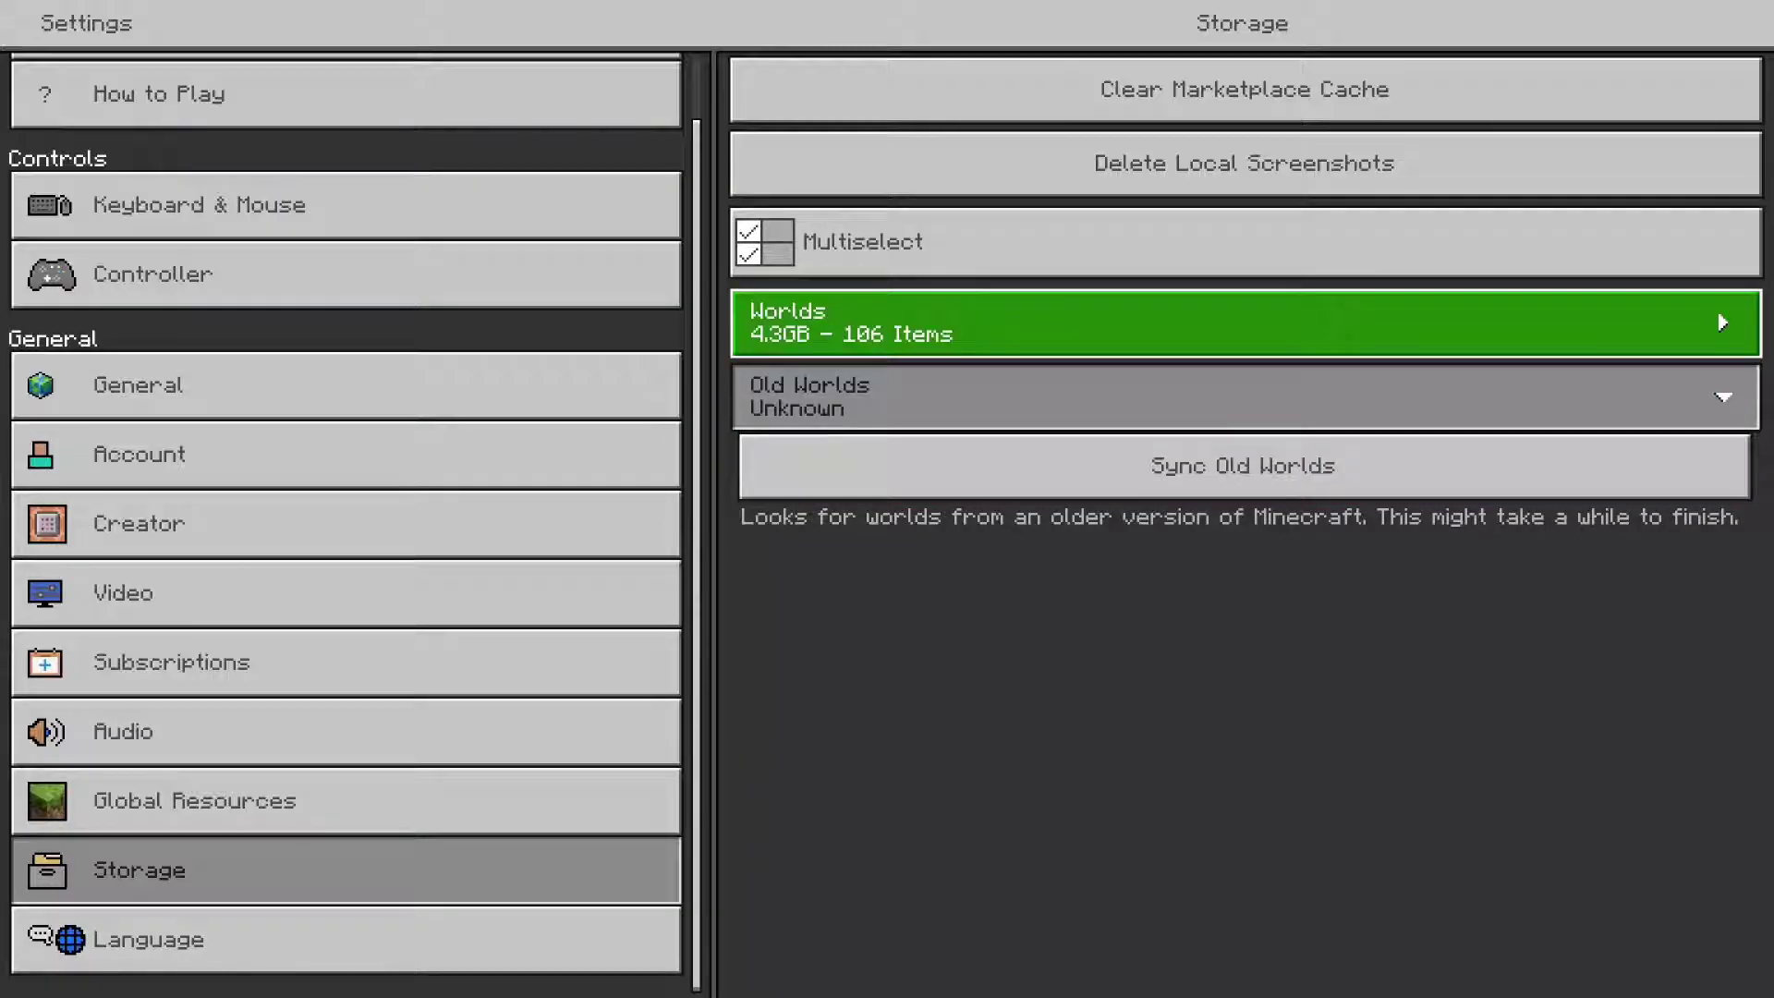
key(Down)
key(Down)
key(Up)
key(Up)
key(Up)
key(Down)
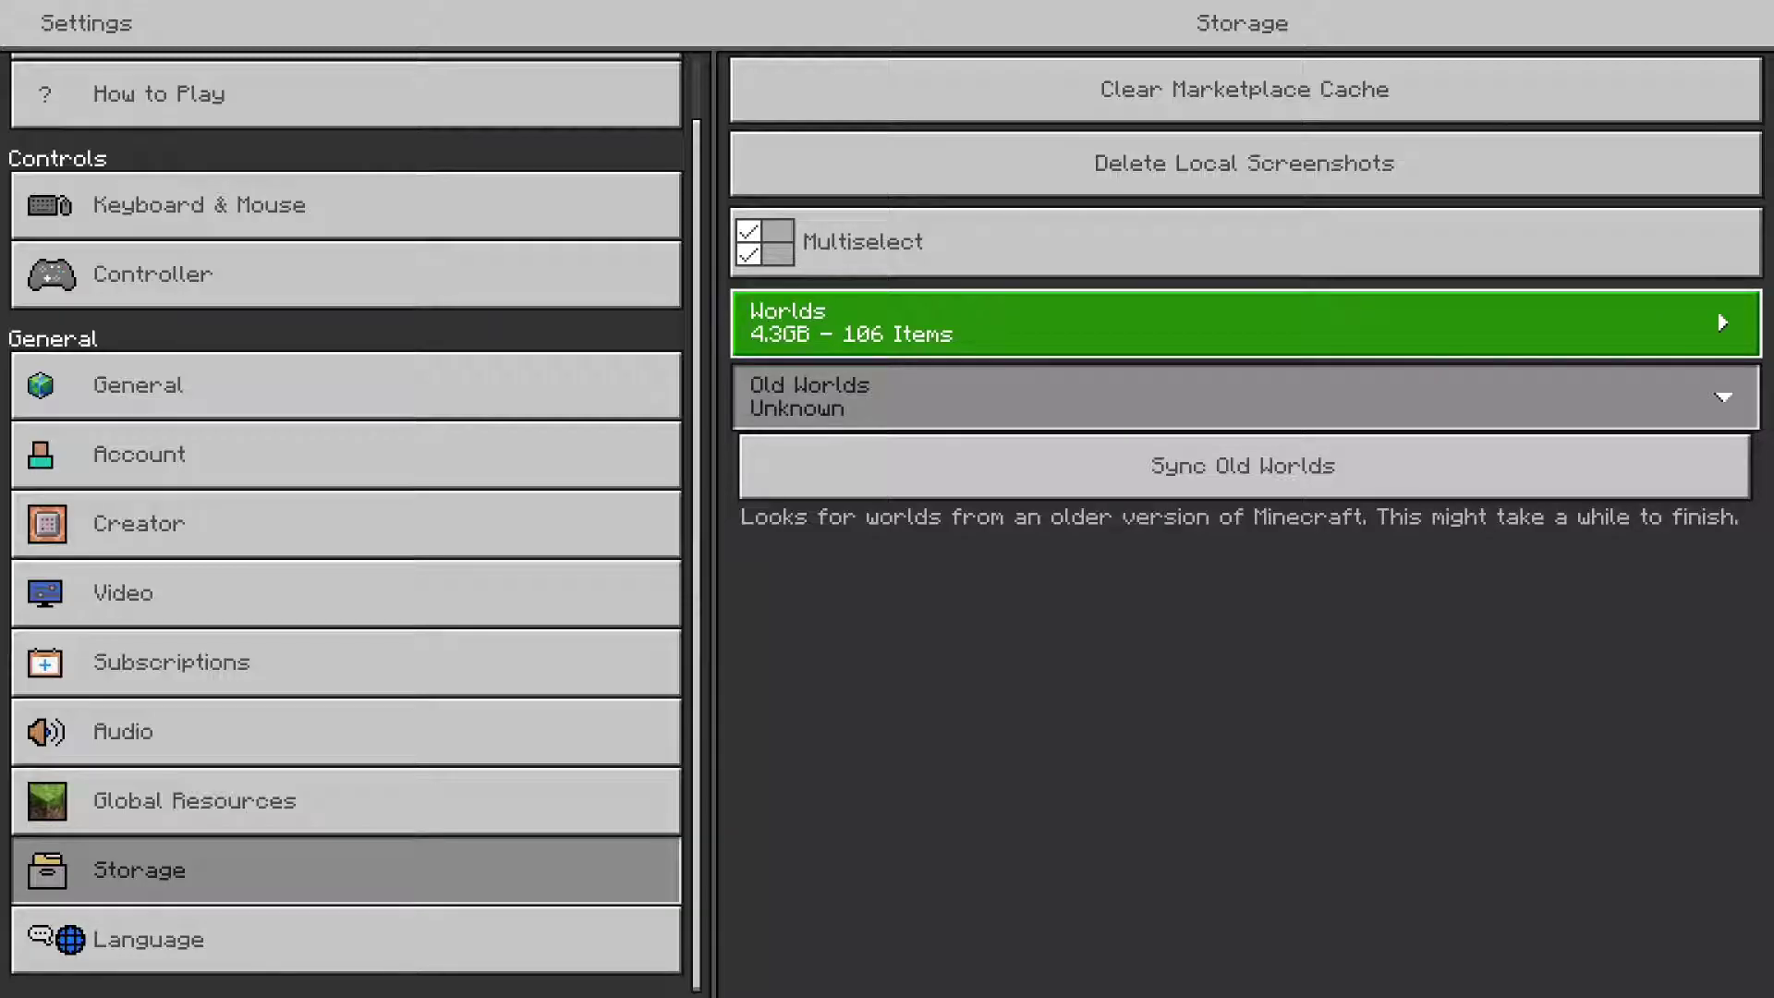
Expand the Worlds category to list the stored worlds.
key(Return)
key(Up)
key(Down)
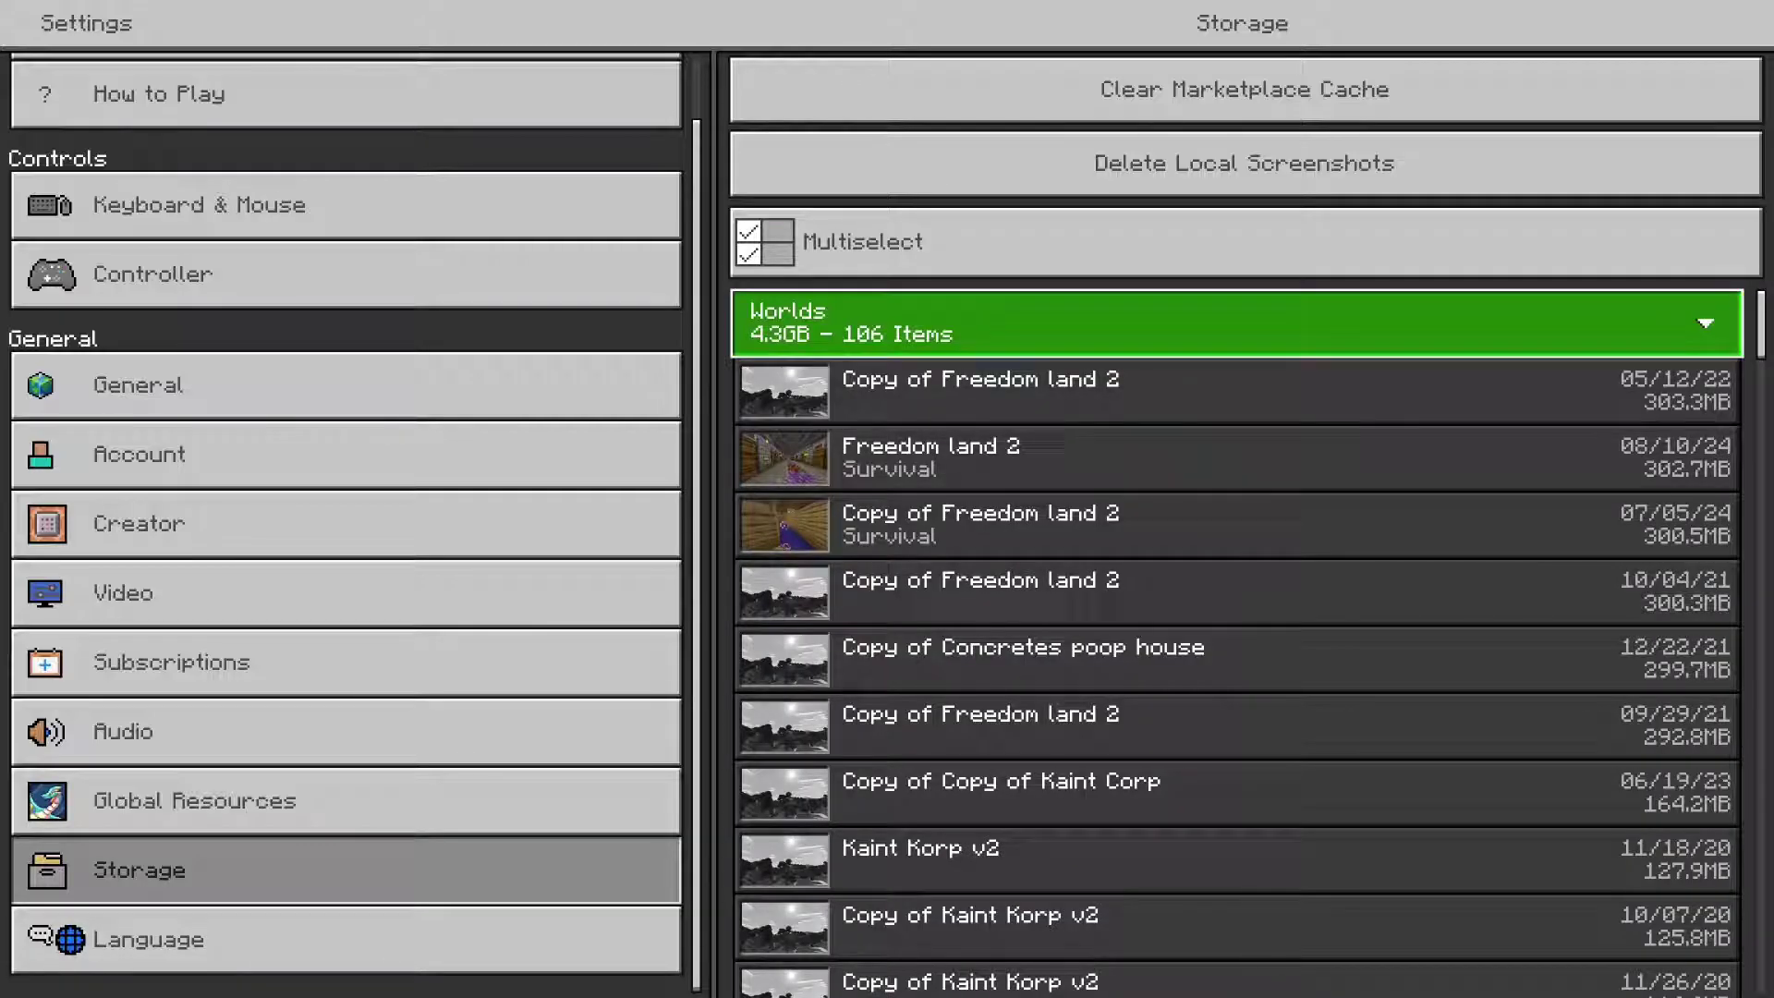
key(Up)
key(Down)
key(Down)
key(Up)
key(Down)
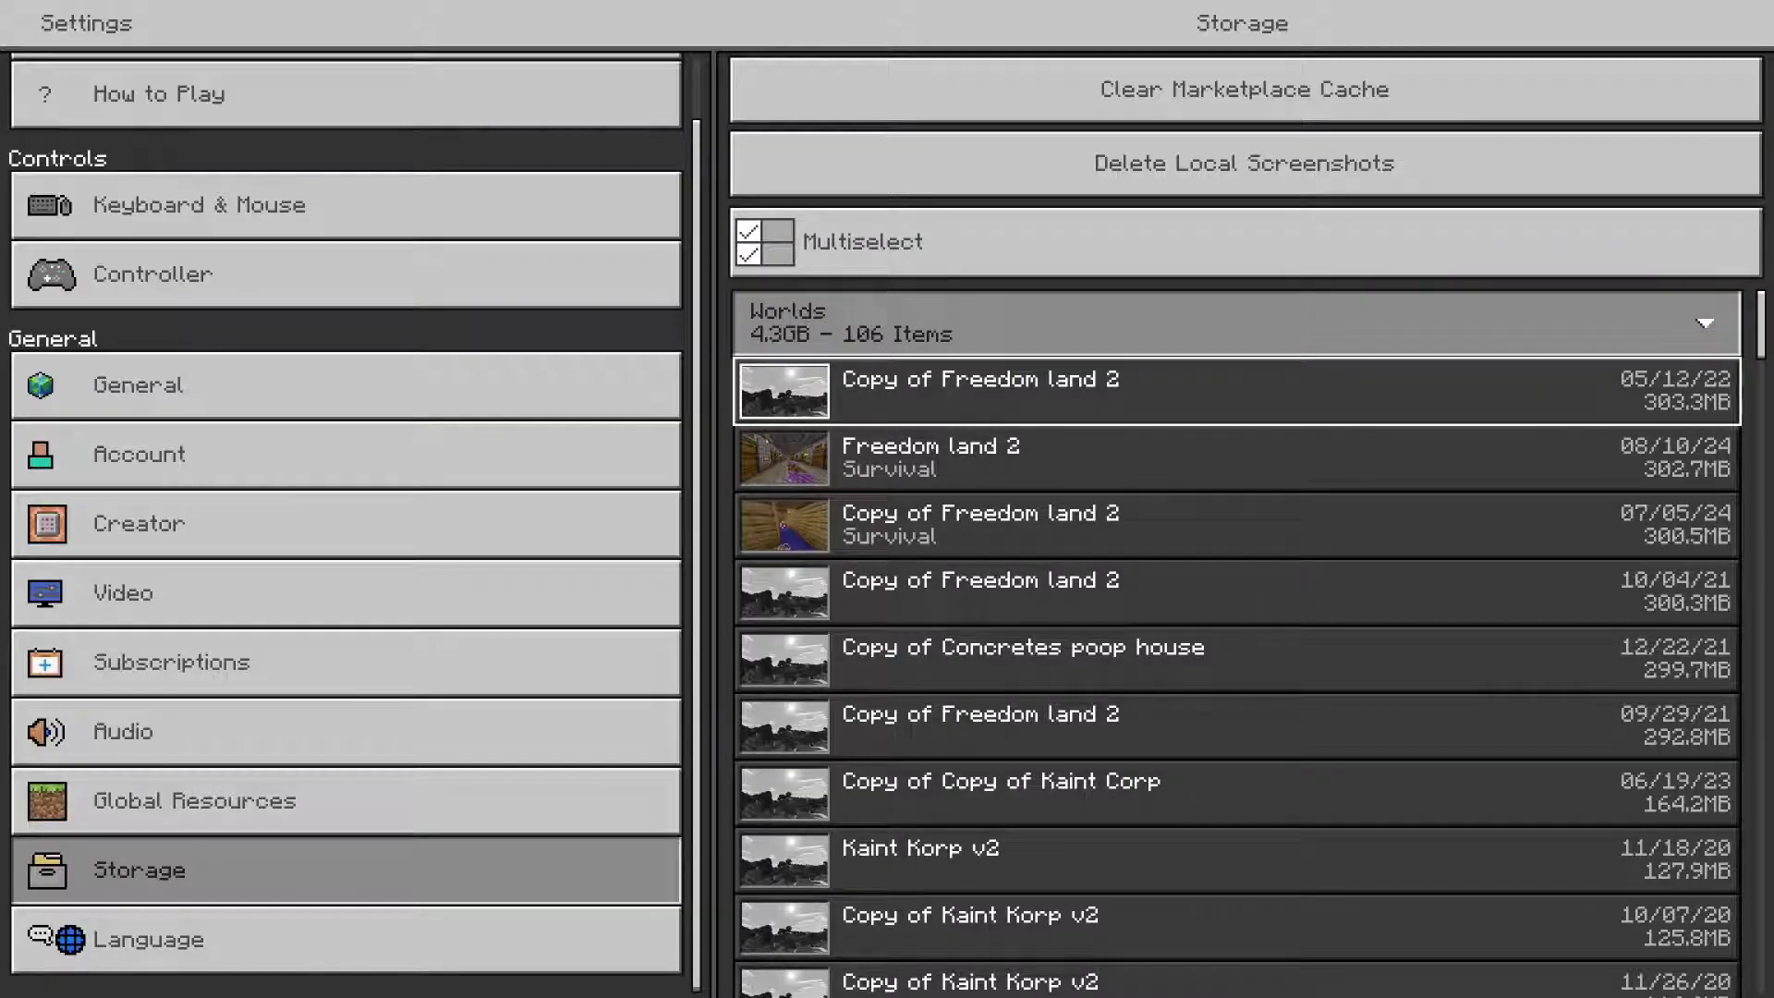
key(Up)
key(Down)
key(Down)
key(Down)
key(Up)
key(Up)
key(Up)
key(Up)
key(Down)
key(Up)
key(Down)
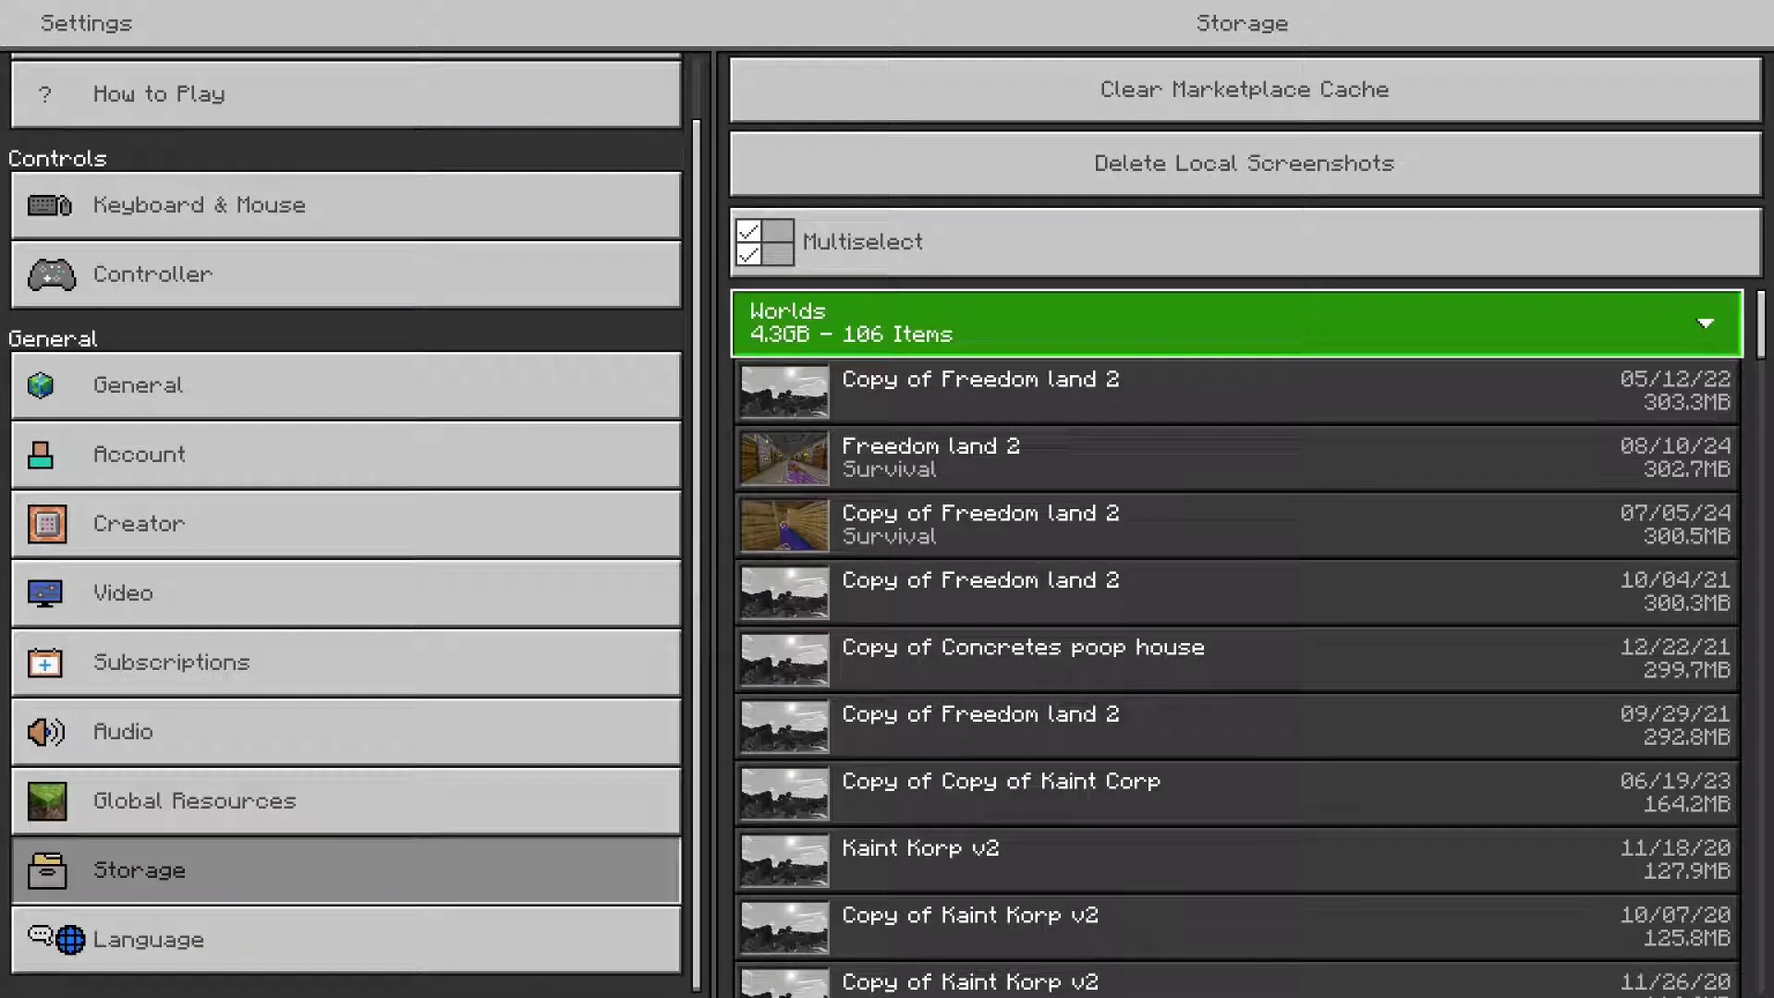
Look through the stored worlds and their file sizes for old copies that take up space.
key(Down)
key(Down)
key(Down)
key(Down)
key(Down)
key(Down)
key(Down)
key(Down)
key(Down)
key(Down)
key(Down)
key(Down)
key(Down)
key(Down)
key(Down)
key(Down)
key(Down)
key(Down)
key(Down)
key(Down)
key(Down)
key(Down)
key(Down)
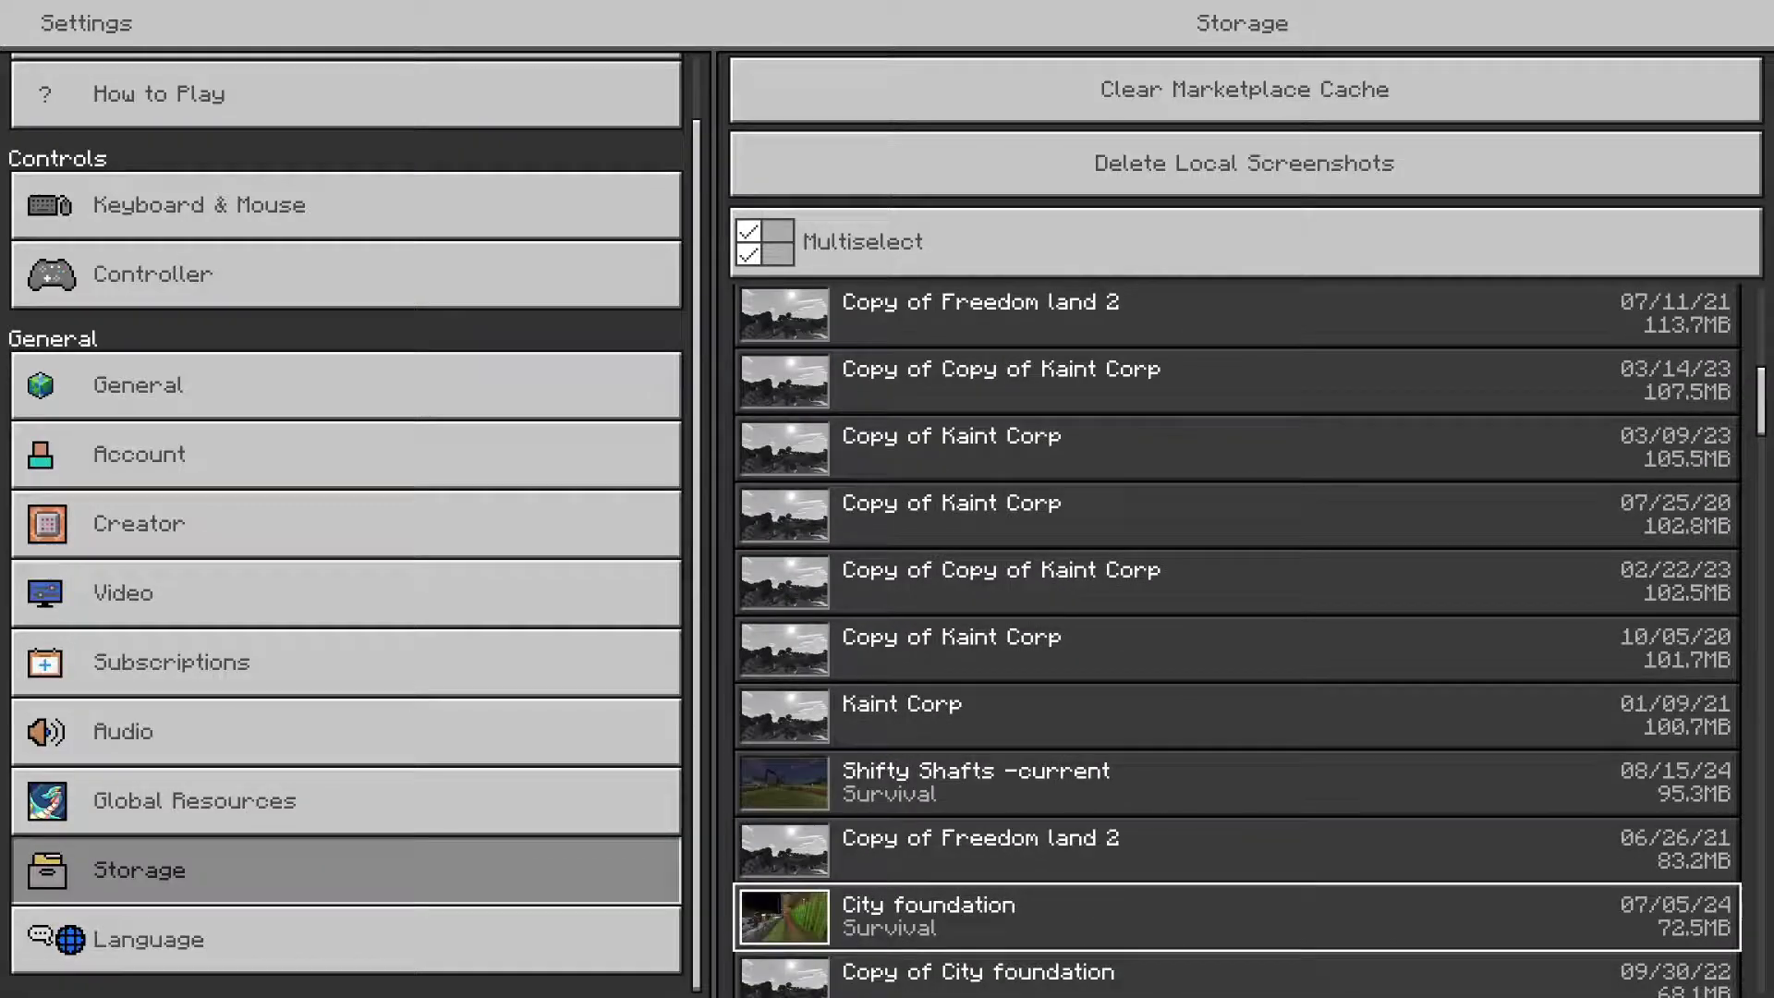
key(Down)
key(Down)
key(Down)
key(Down)
key(Down)
key(Down)
key(Down)
key(Down)
key(Down)
key(Down)
key(Down)
key(Down)
key(Down)
key(Down)
key(Up)
key(Up)
key(Up)
key(Up)
key(Up)
key(Up)
key(Up)
key(Up)
key(Up)
key(Up)
key(Up)
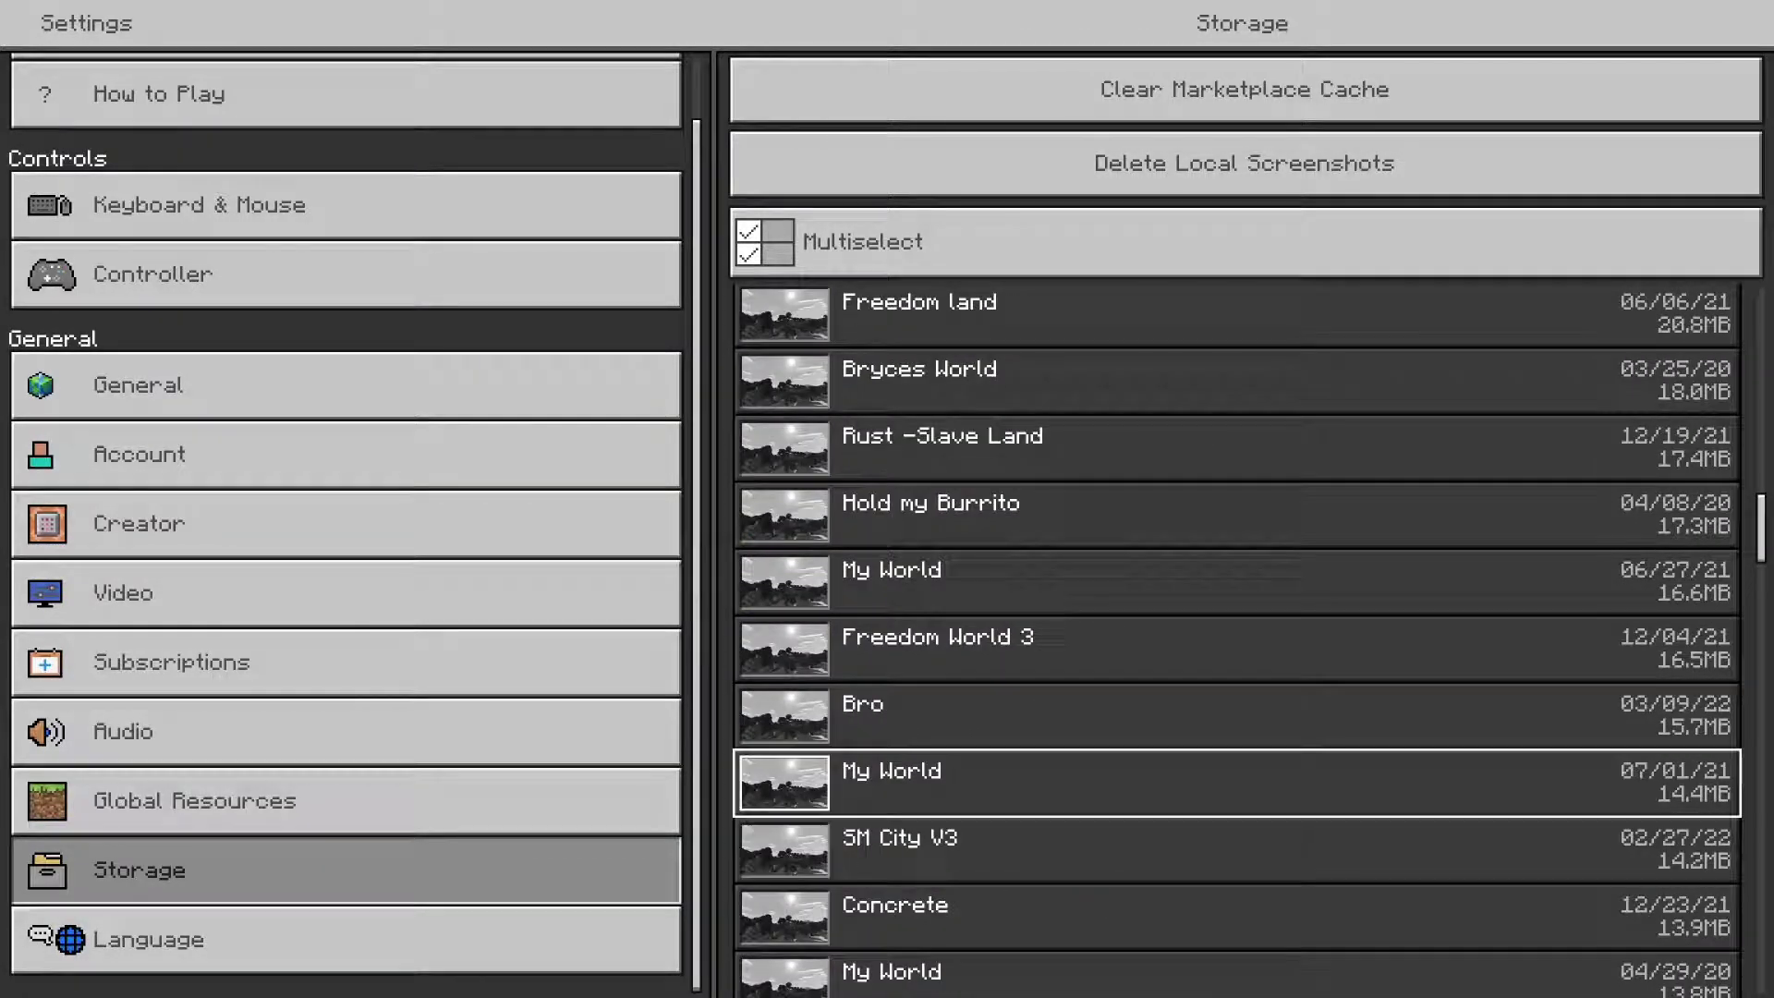
key(Up)
key(Up)
key(Up)
key(Up)
key(Up)
key(Up)
key(Up)
key(Up)
key(Up)
key(Up)
key(Up)
key(Down)
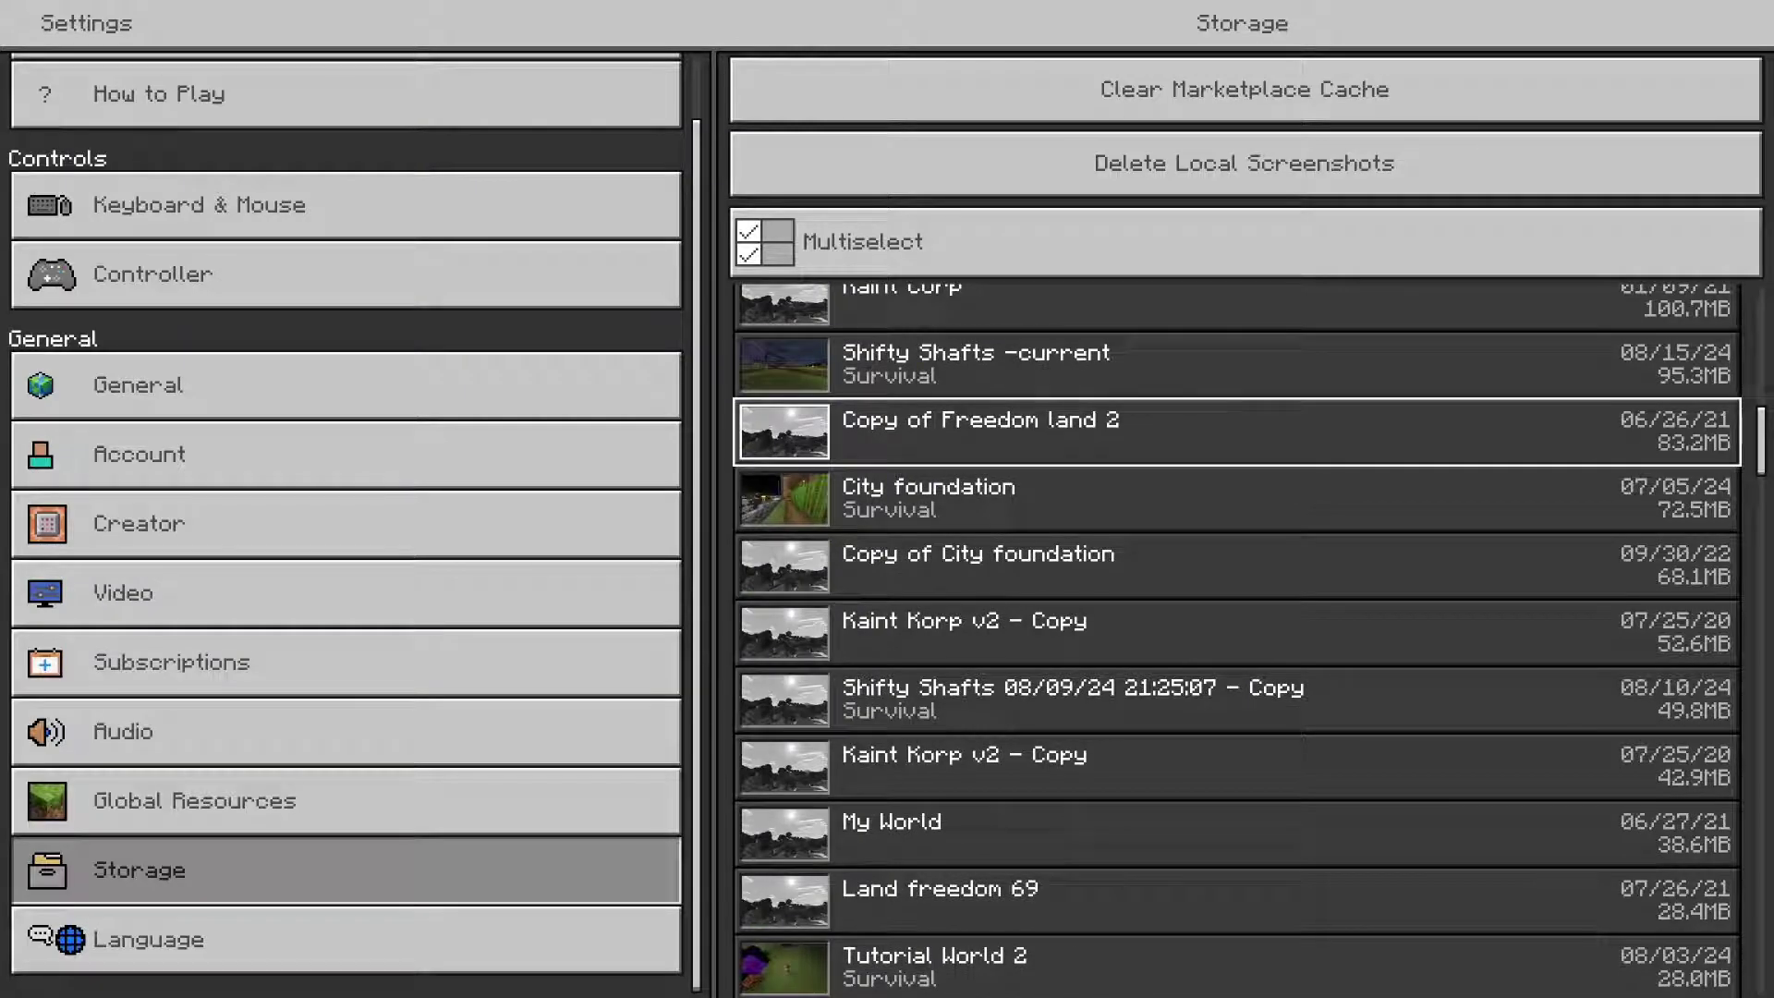
key(Up)
key(Up)
key(Up)
key(Down)
key(Down)
key(Down)
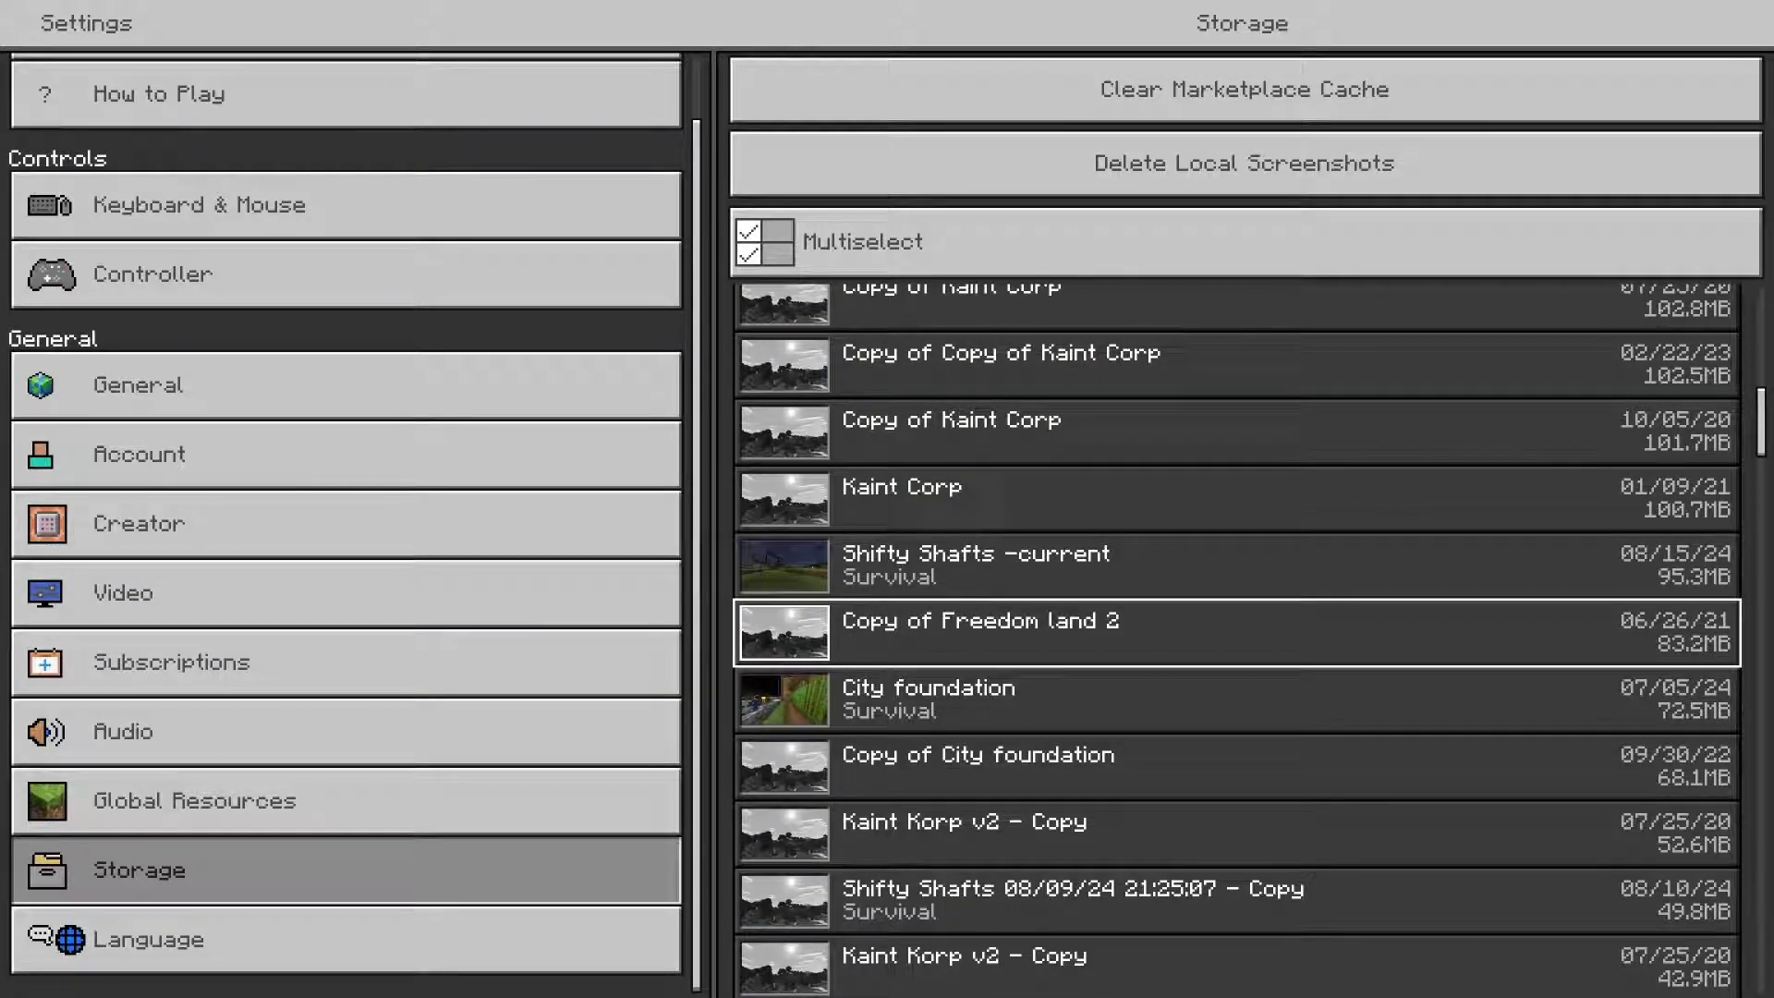
key(Up)
key(Up)
key(Up)
key(Up)
key(Up)
key(Up)
key(Up)
key(Up)
key(Up)
key(Up)
key(Up)
key(Up)
key(Up)
key(Up)
key(Up)
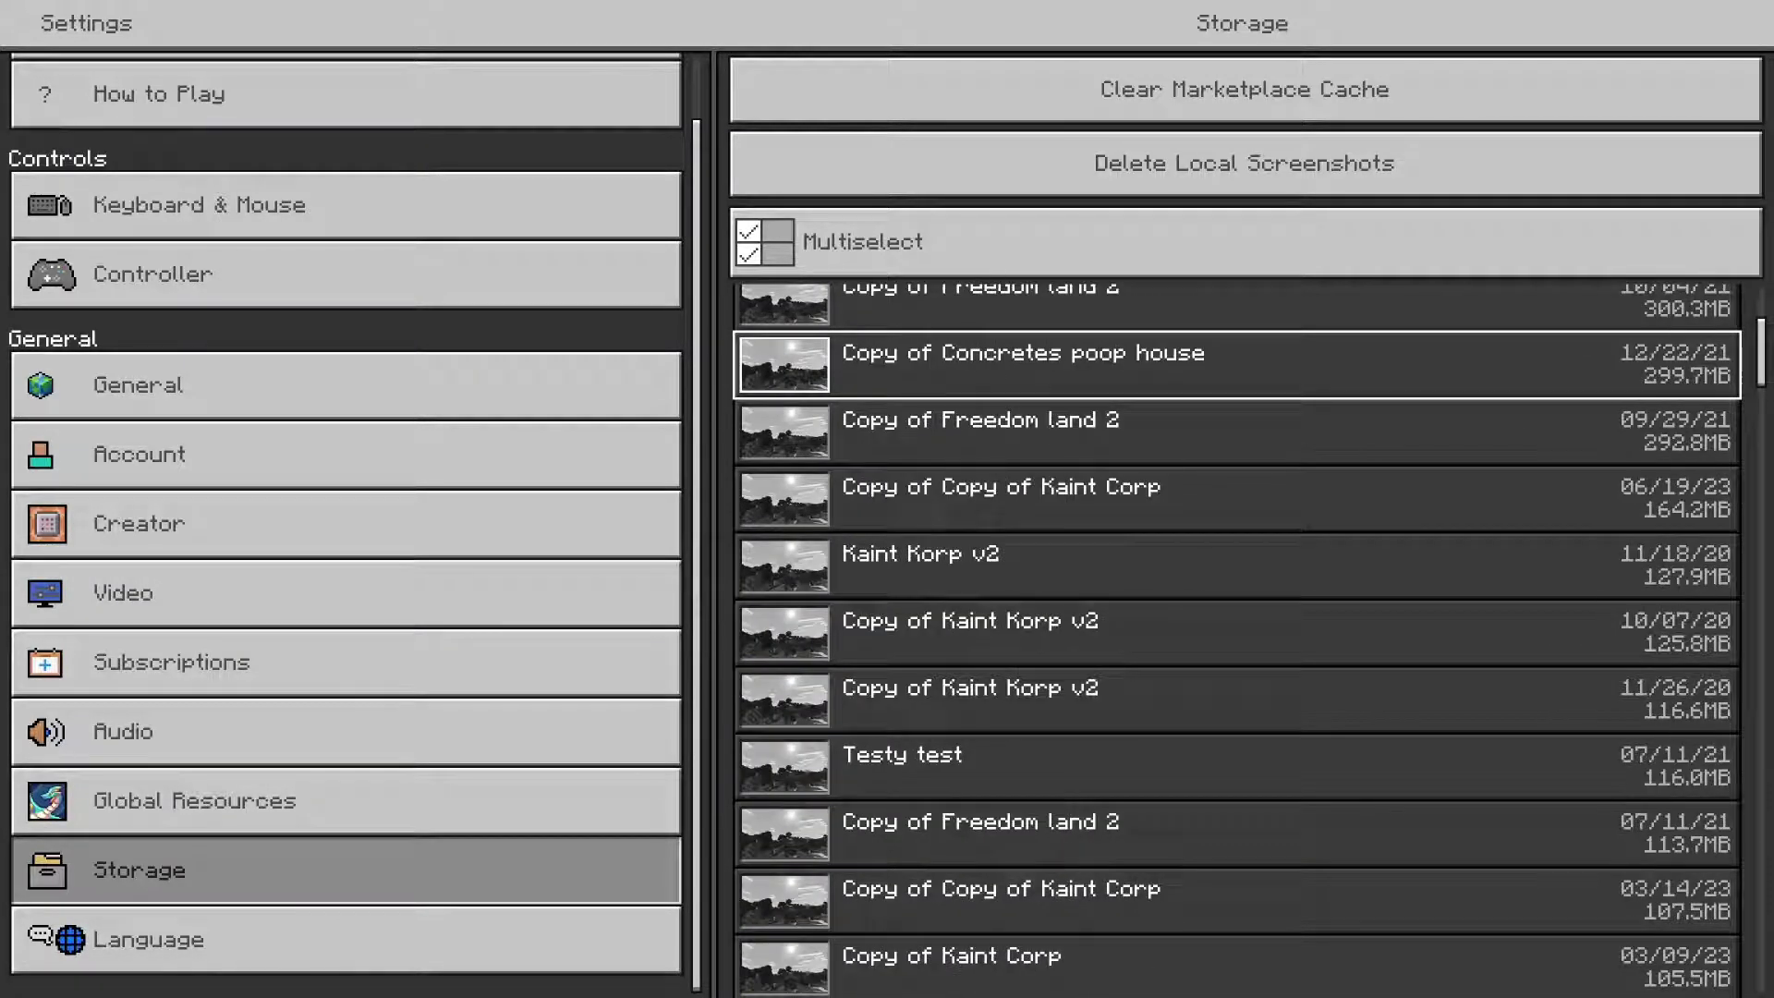
Turn on Multiselect for the stored worlds.
key(Up)
key(Up)
key(Up)
key(Up)
key(Up)
key(Up)
key(Down)
key(Return)
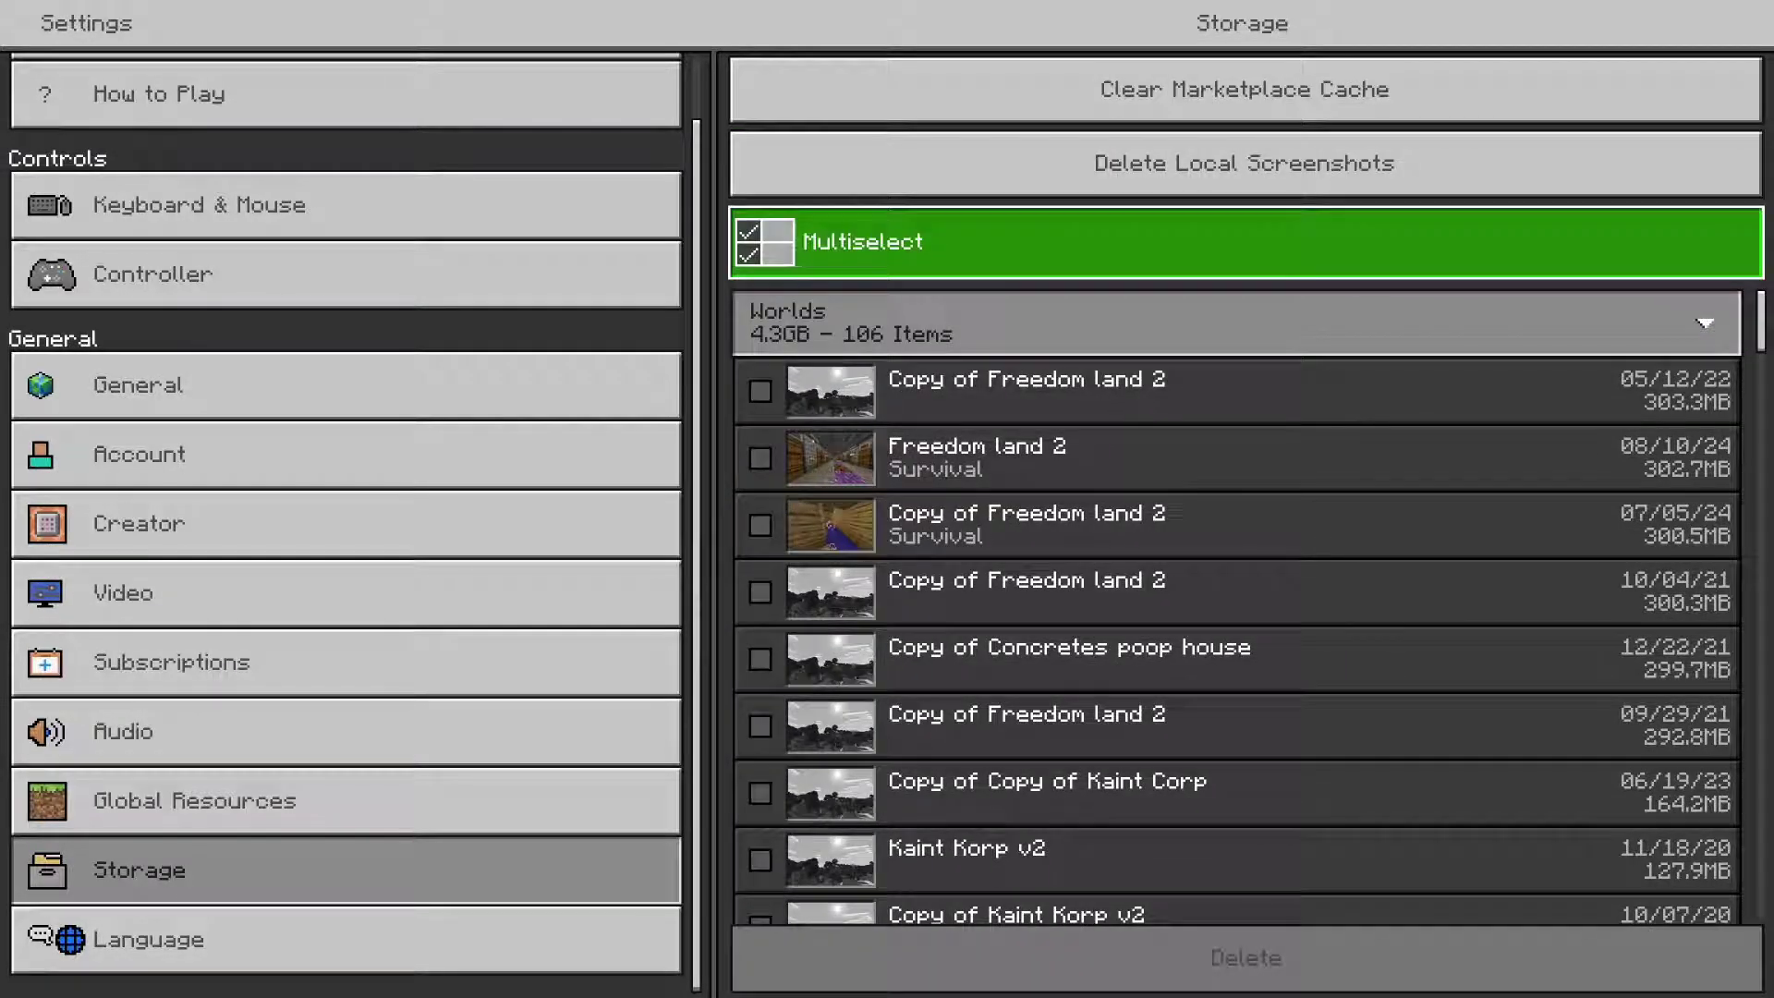
Mark the "Copy of Freedom land 2" world dated 05/12/22 for deletion.
key(Down)
key(Down)
key(Down)
key(Up)
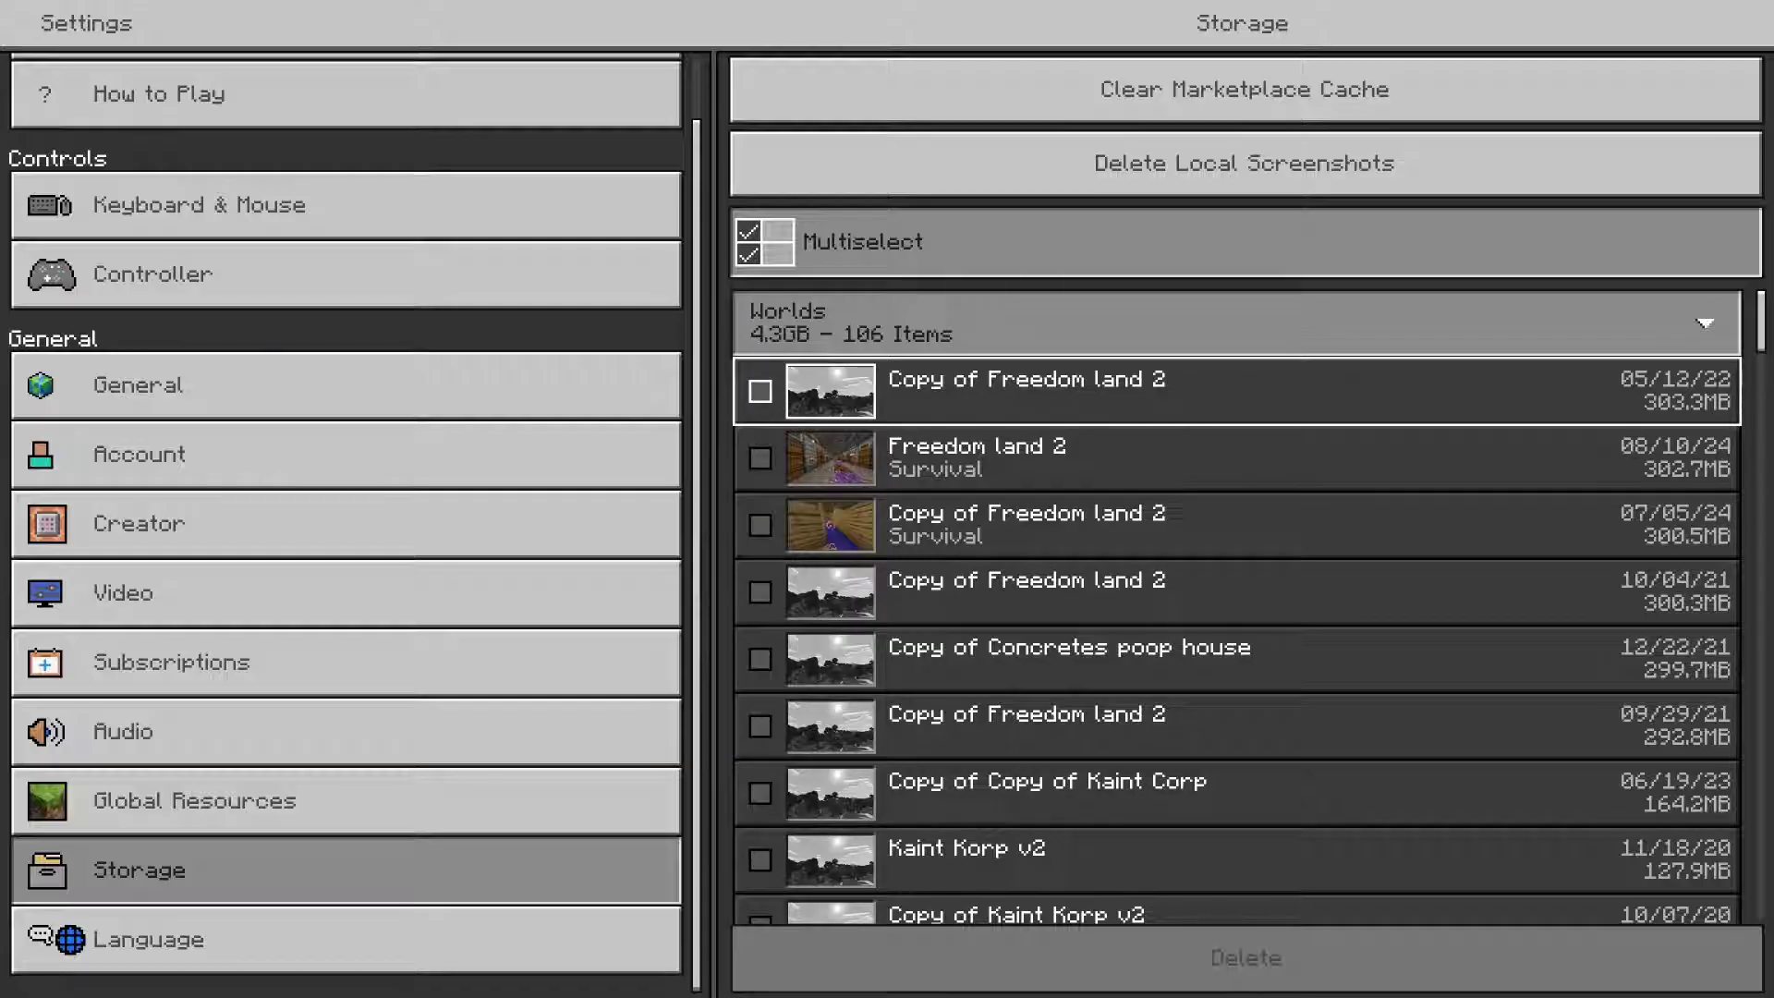
key(Return)
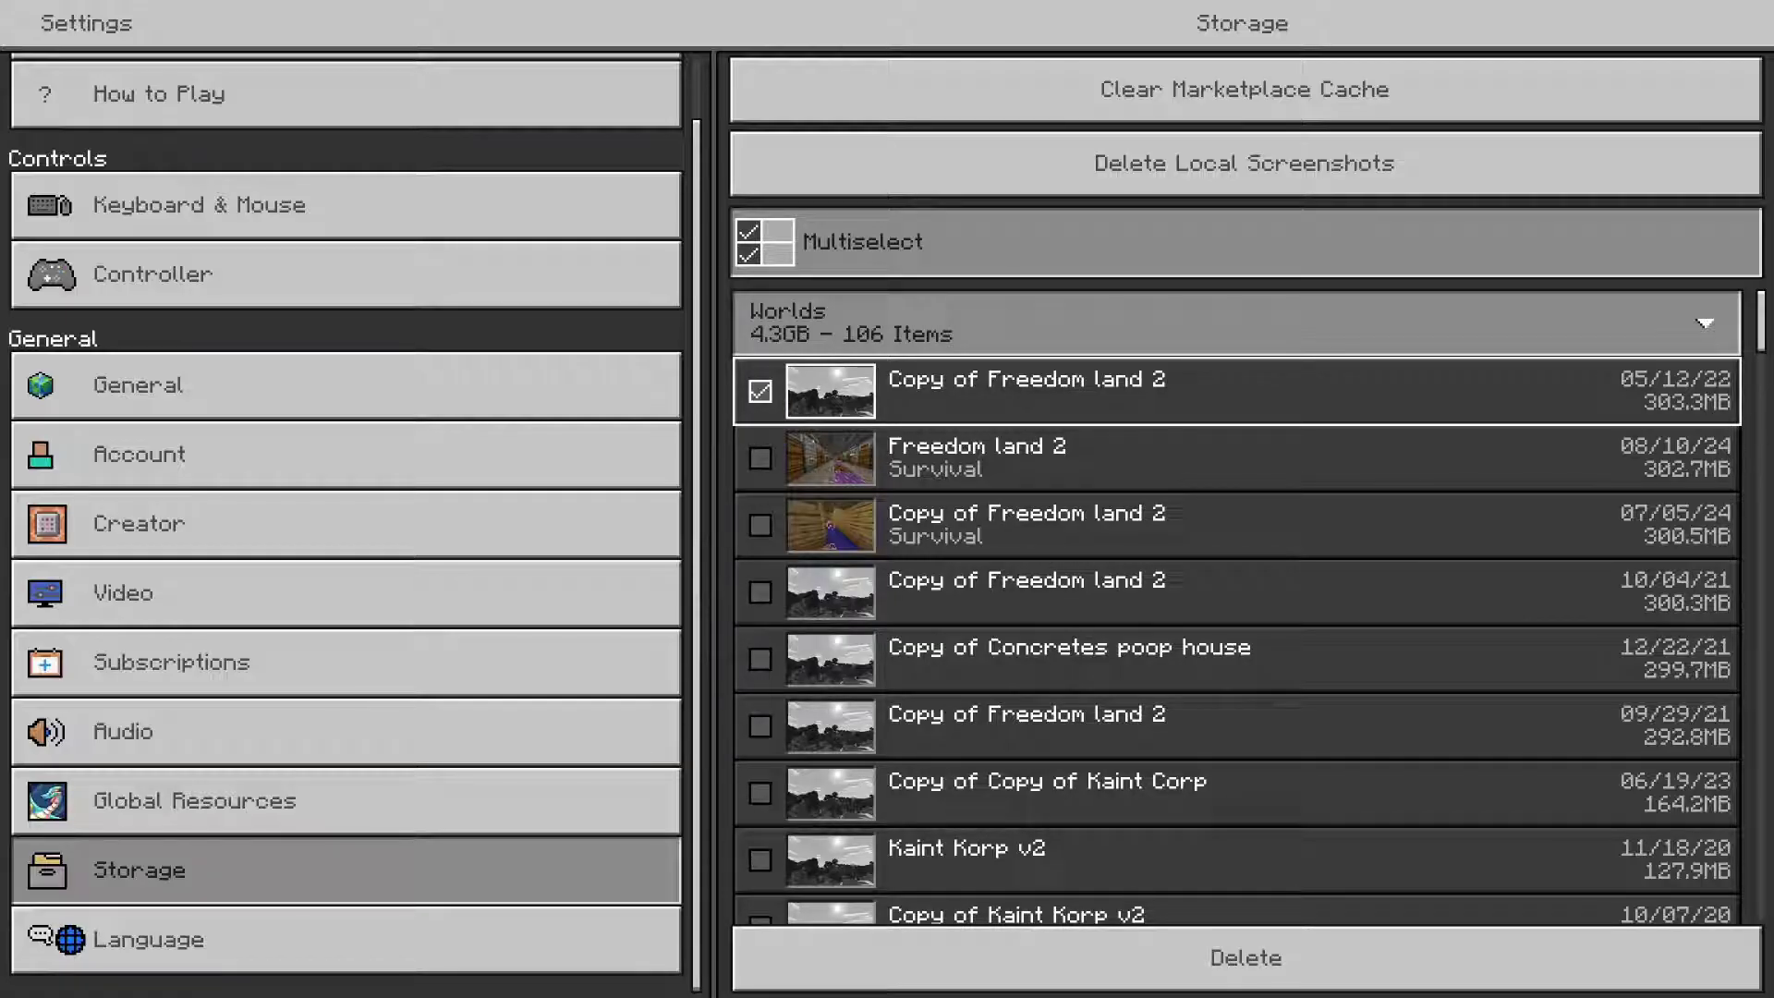
key(Down)
key(Down)
key(Up)
key(Up)
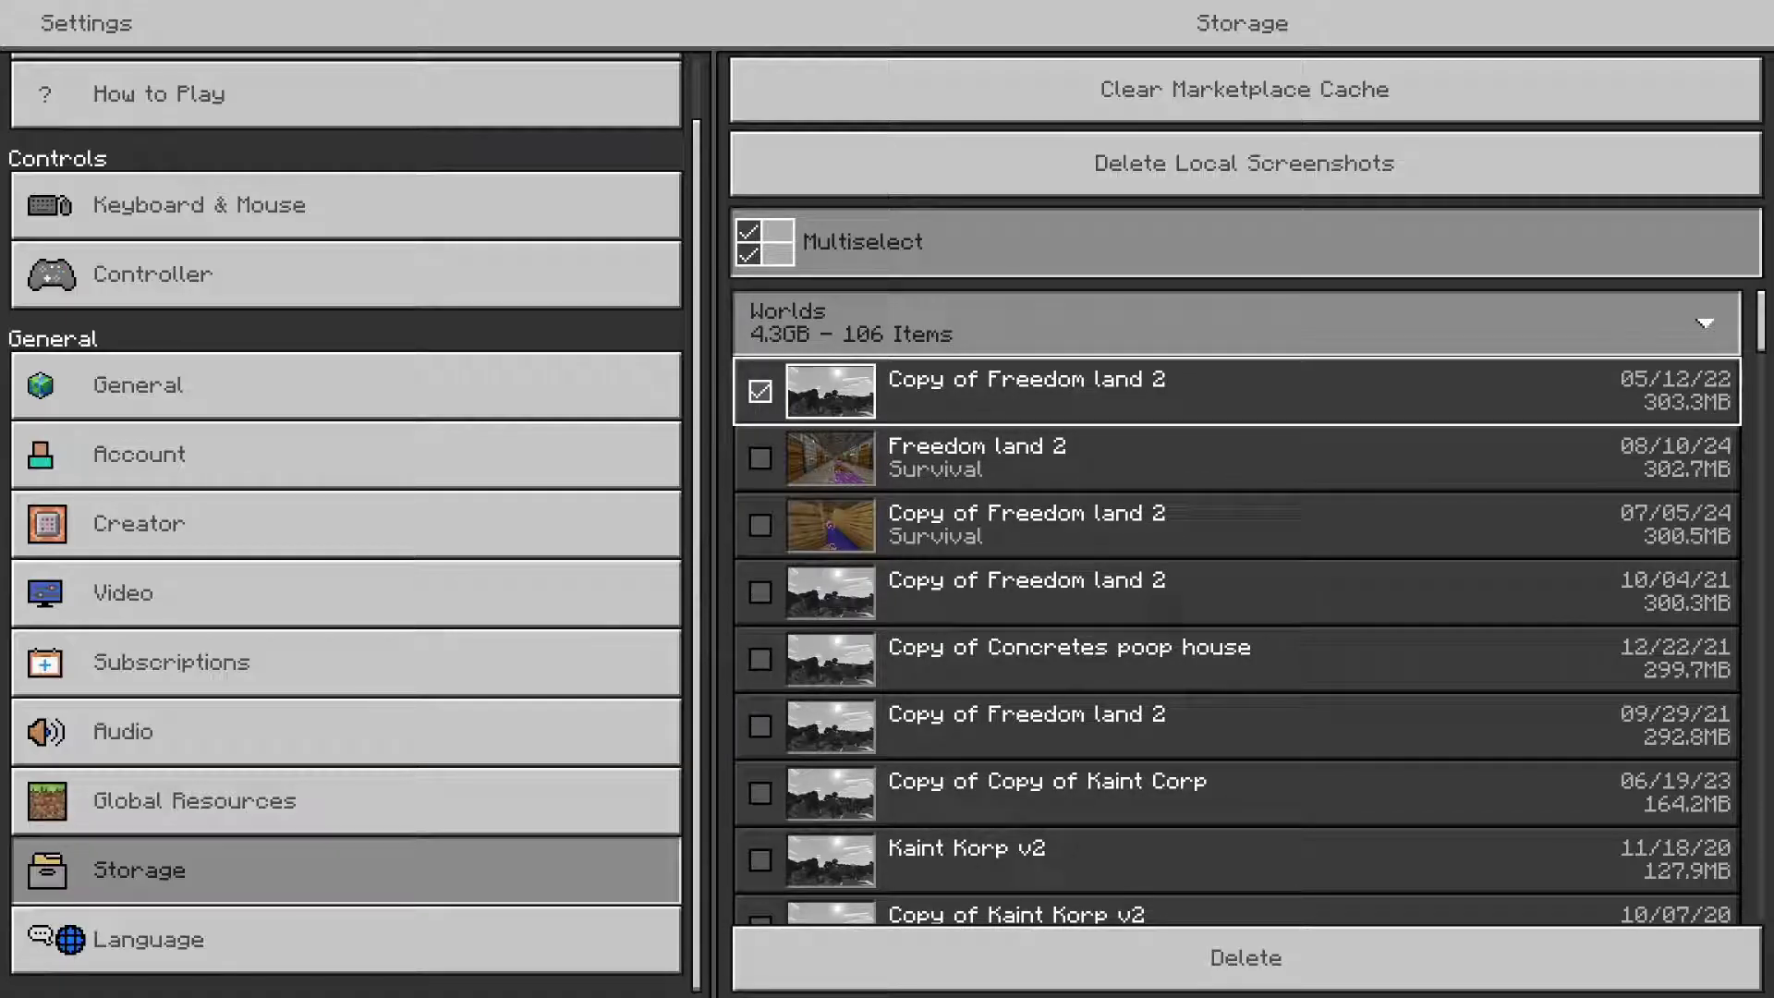
Mark the "Copy of Freedom land 2" worlds dated 07/05/24 and 10/04/21 for deletion, leaving the original "Freedom land 2" unmarked.
key(Down)
key(Down)
key(Down)
key(Up)
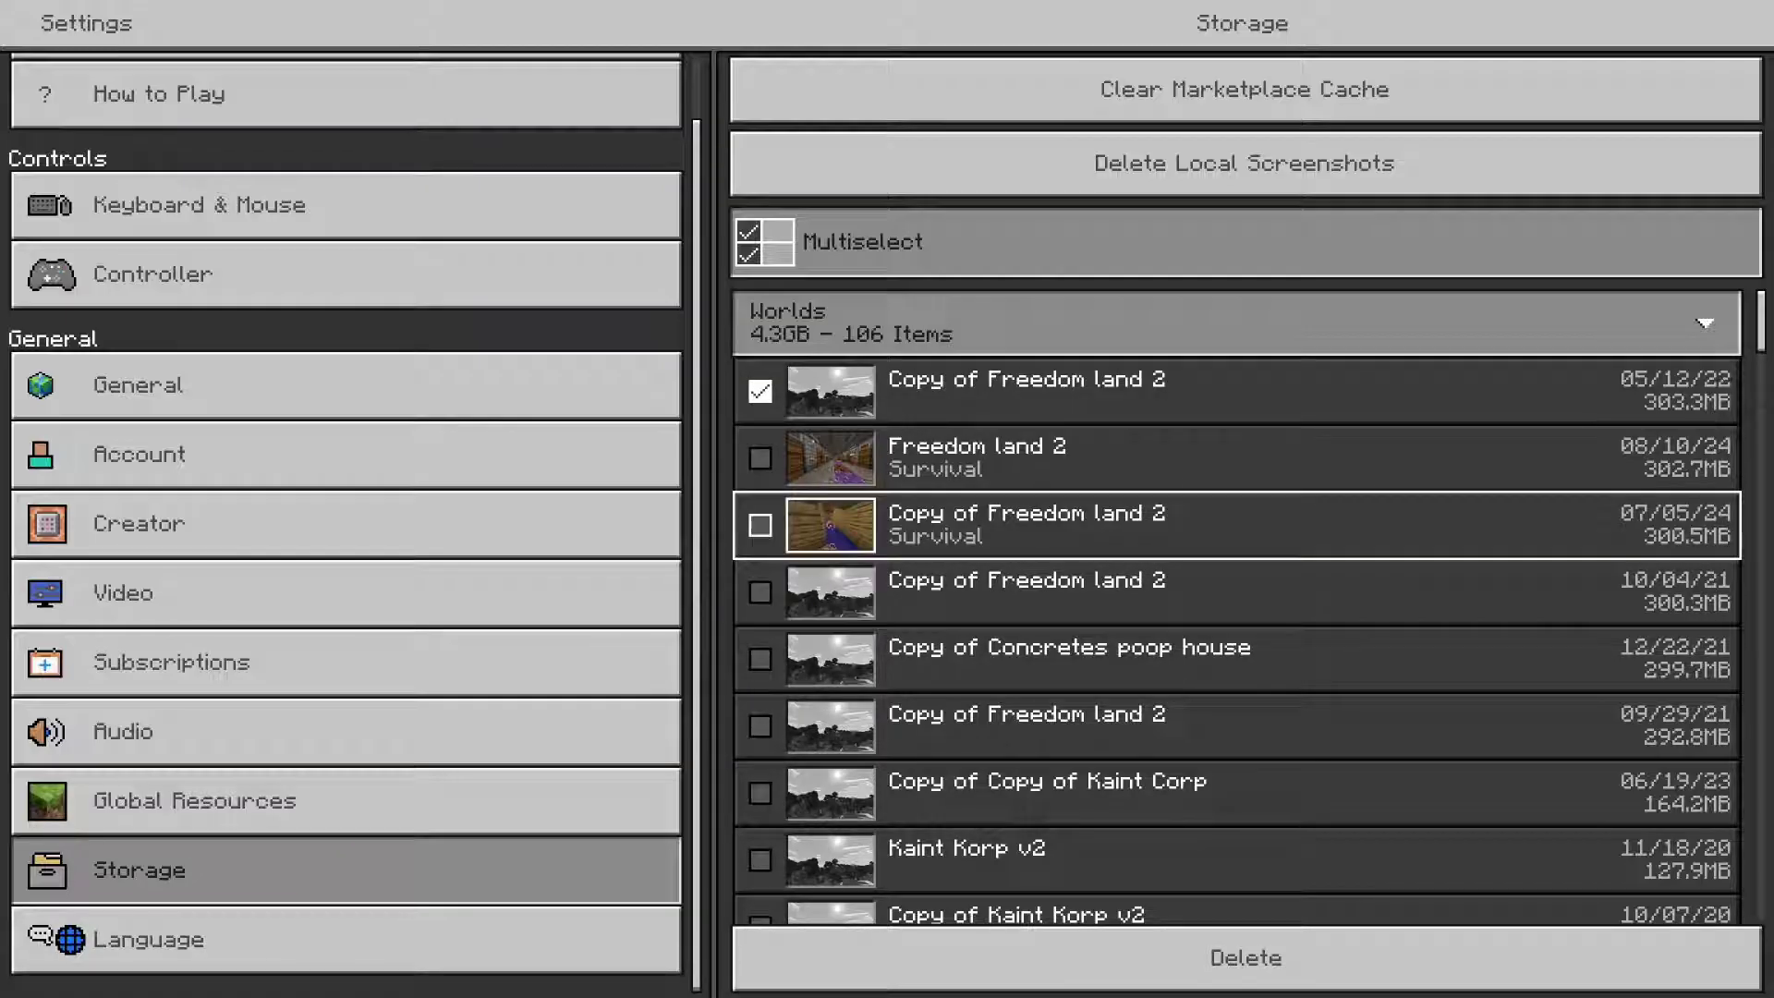
key(Up)
key(Up)
key(Down)
key(Down)
key(Return)
key(Down)
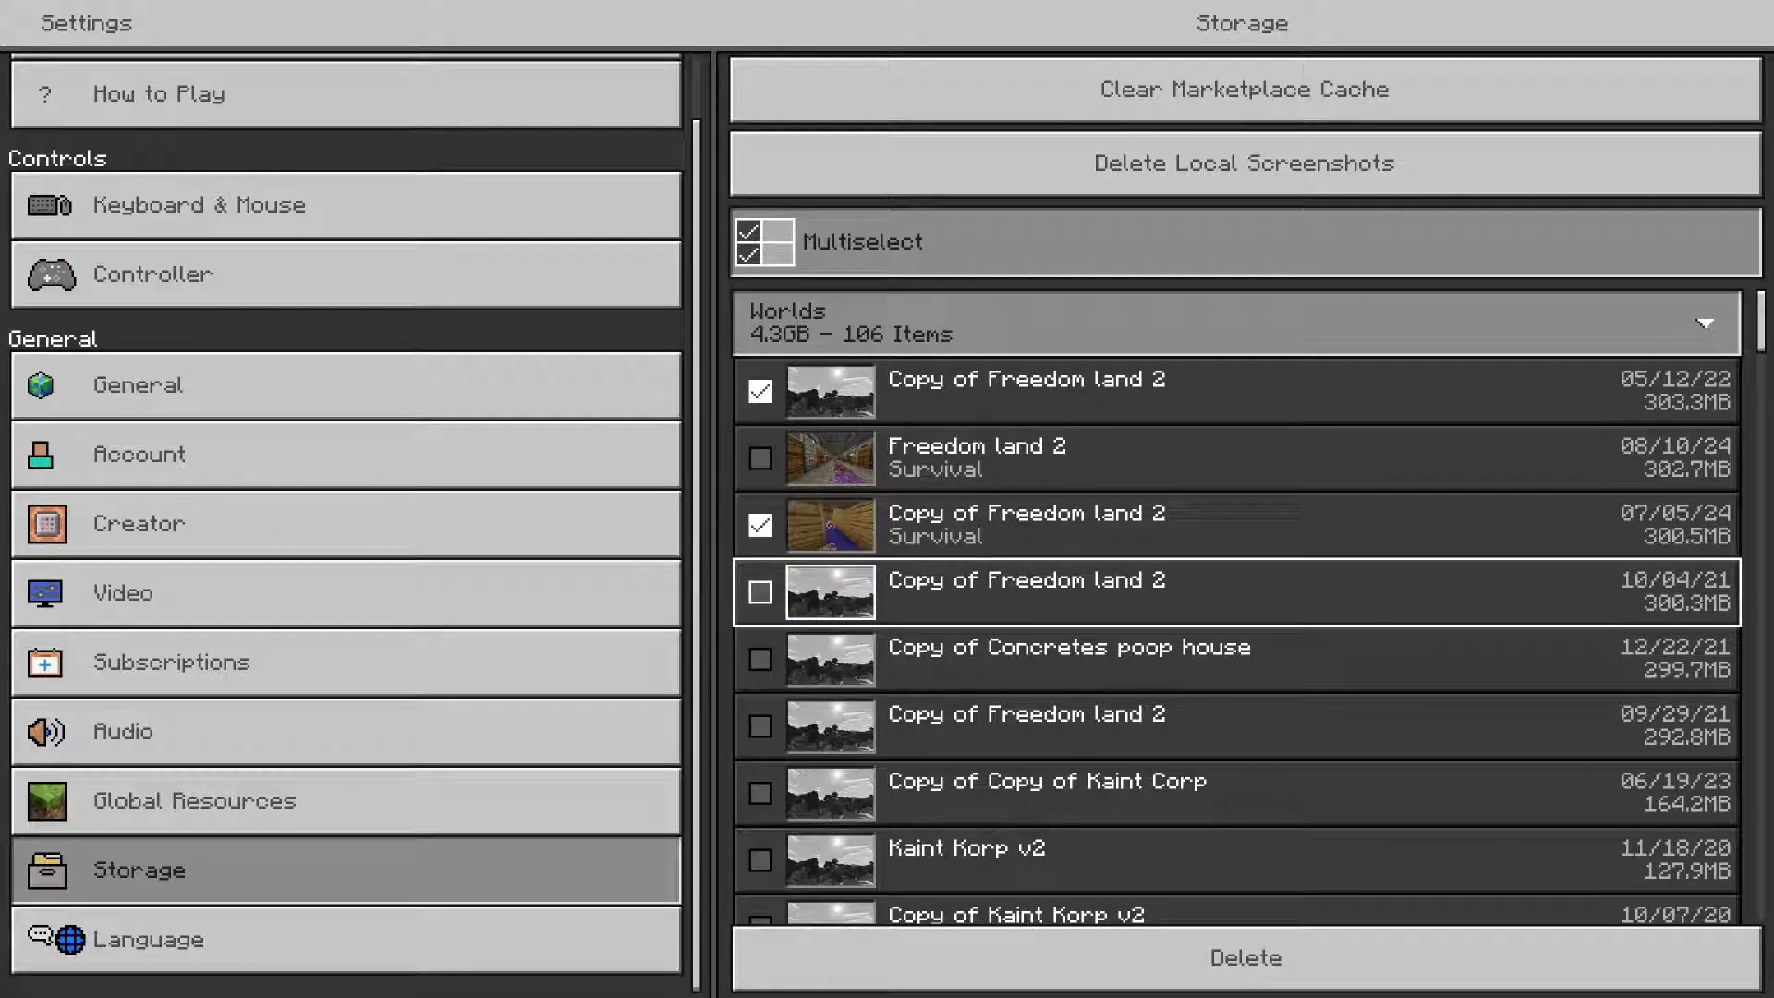
key(Down)
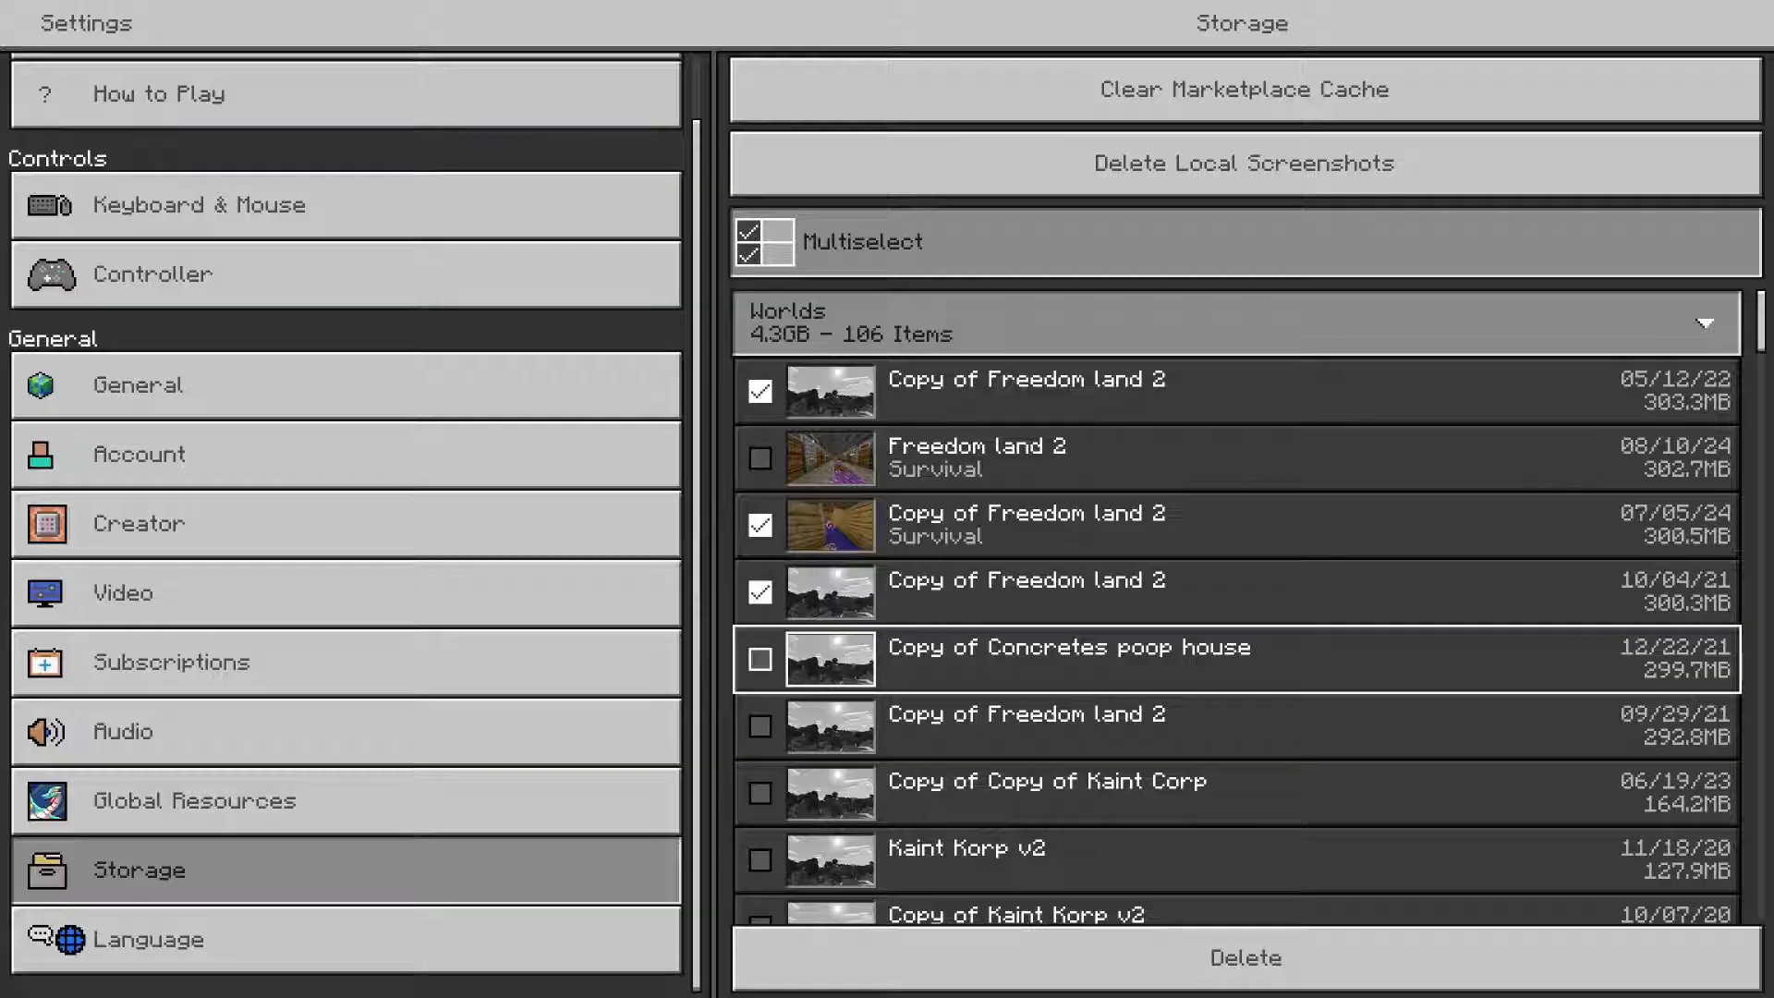
Also mark "Copy of Concretes poop house", the 09/29/21 "Copy of Freedom land 2" and the 06/19/23 "Copy of Copy of Kaint Corp".
key(Return)
key(Down)
key(Down)
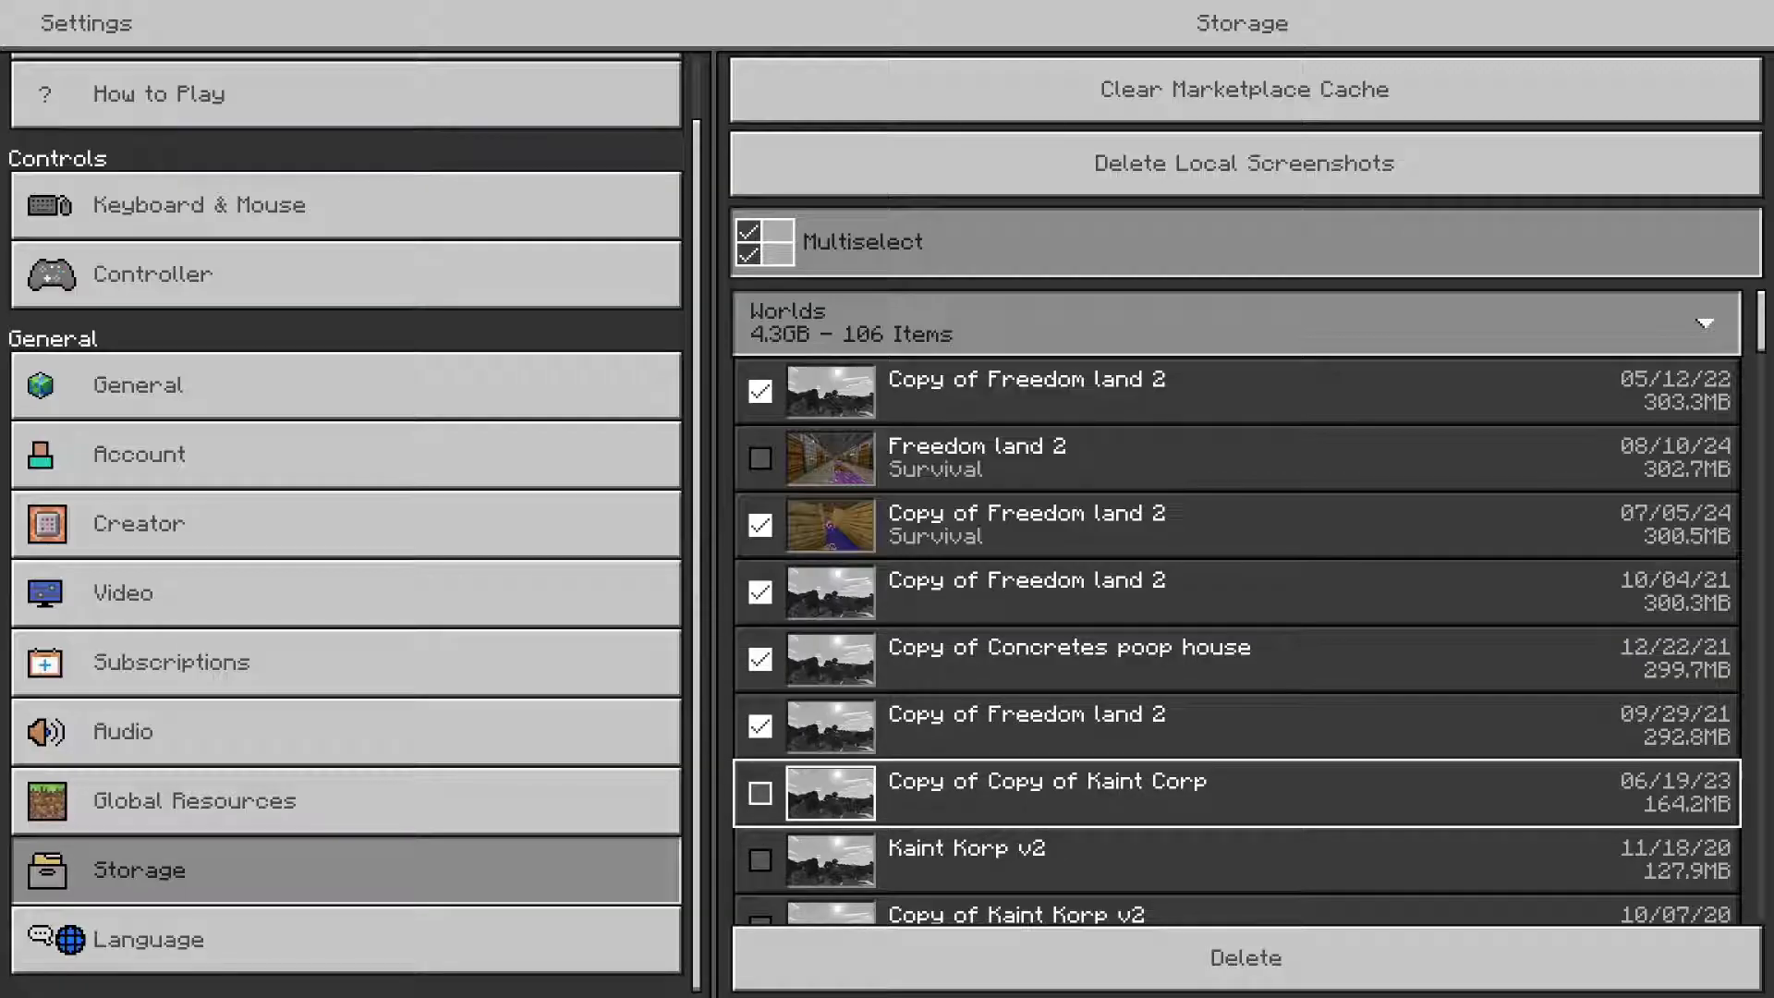
key(Down)
key(Down)
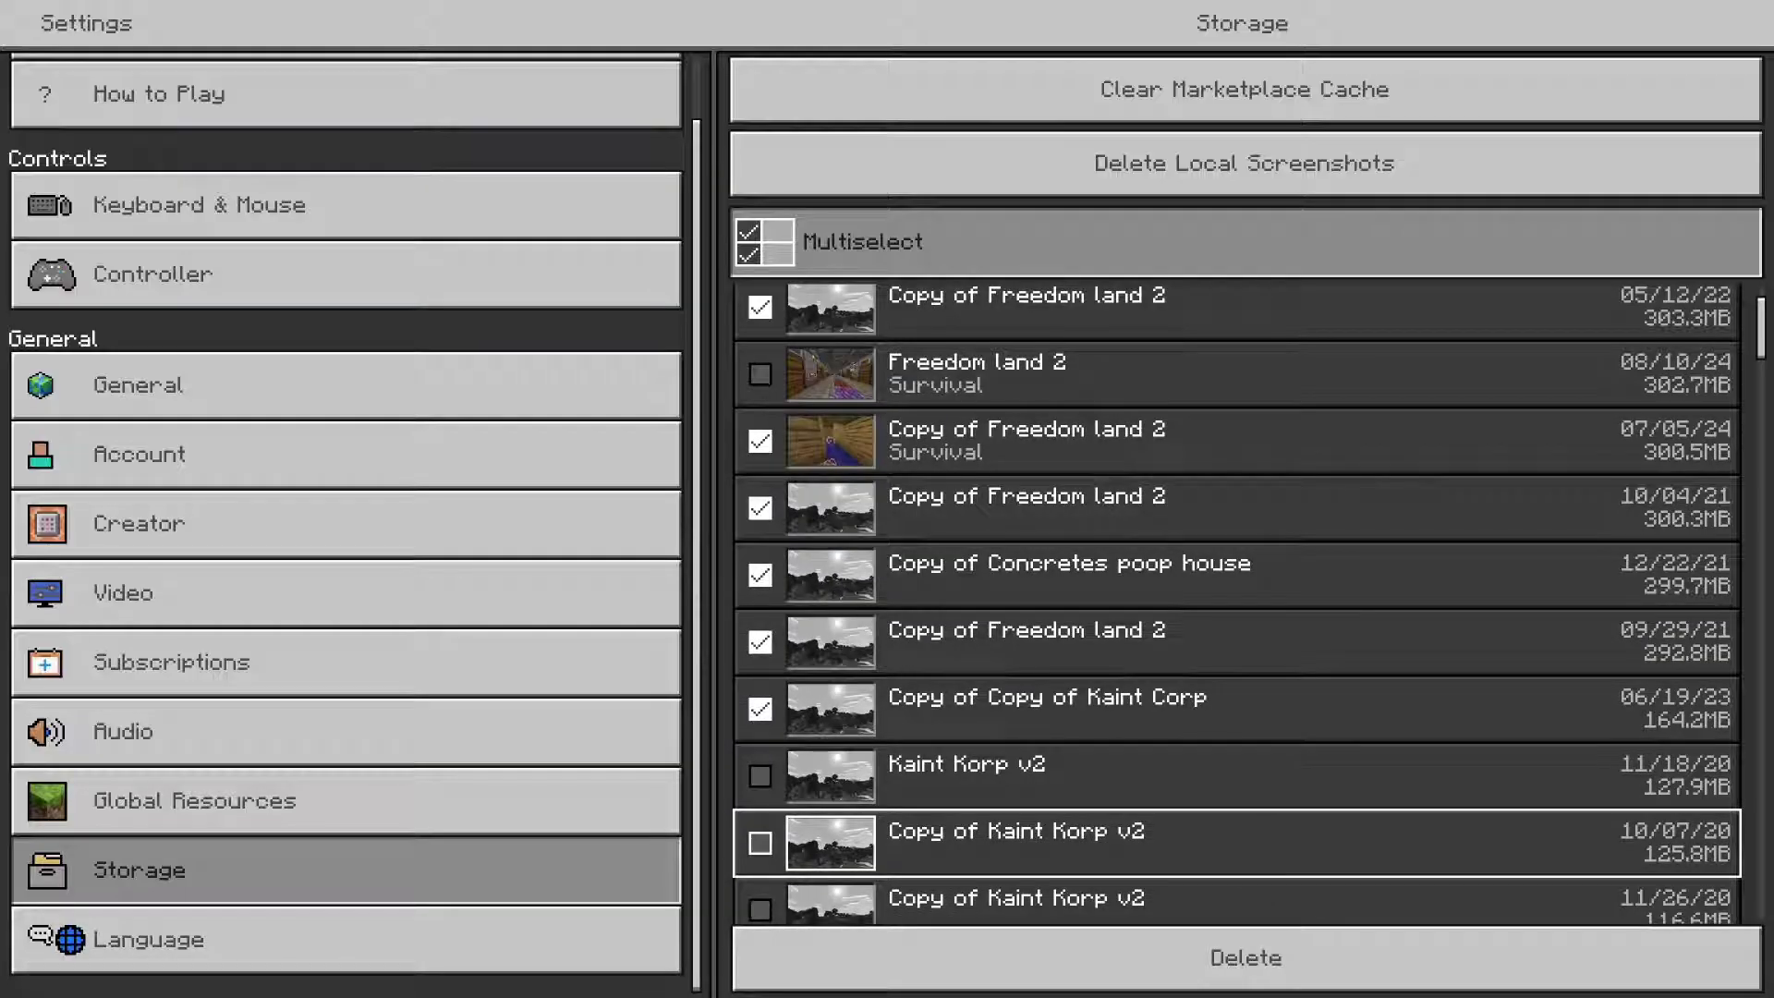
Mark the two "Copy of Kaint Korp v2" worlds dated 10/07/20 and 11/26/20 for deletion.
key(Return)
key(Down)
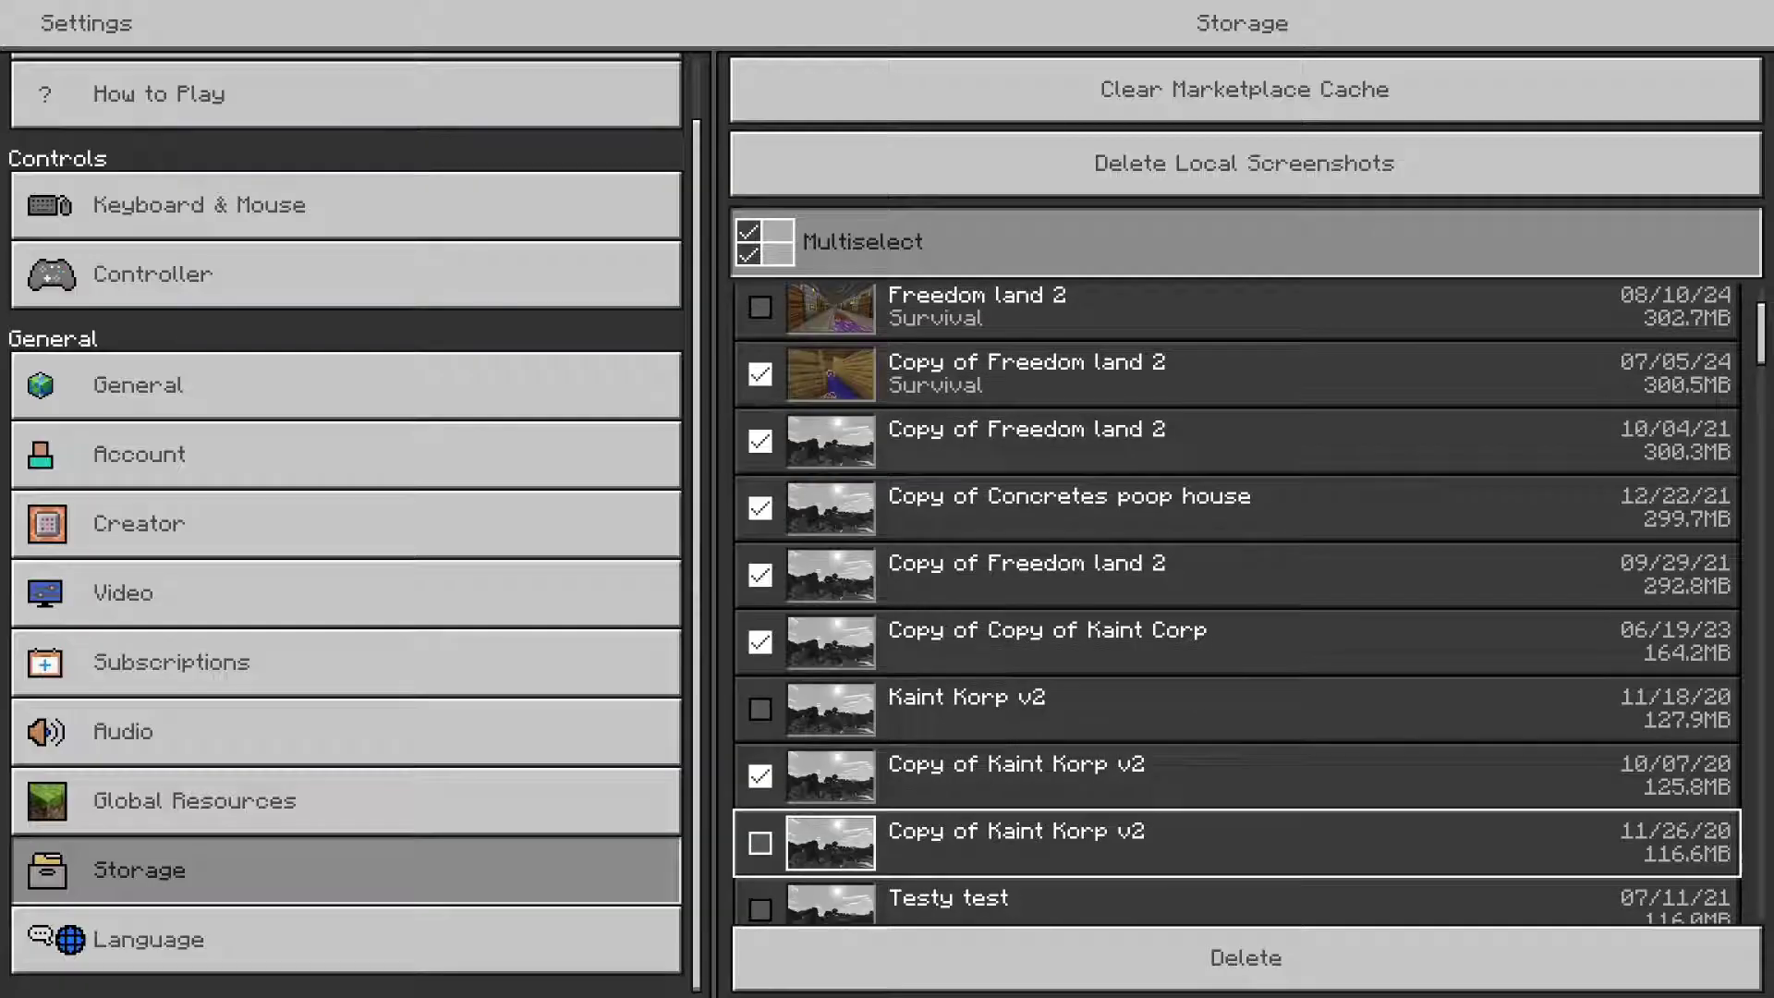
key(Down)
key(Left)
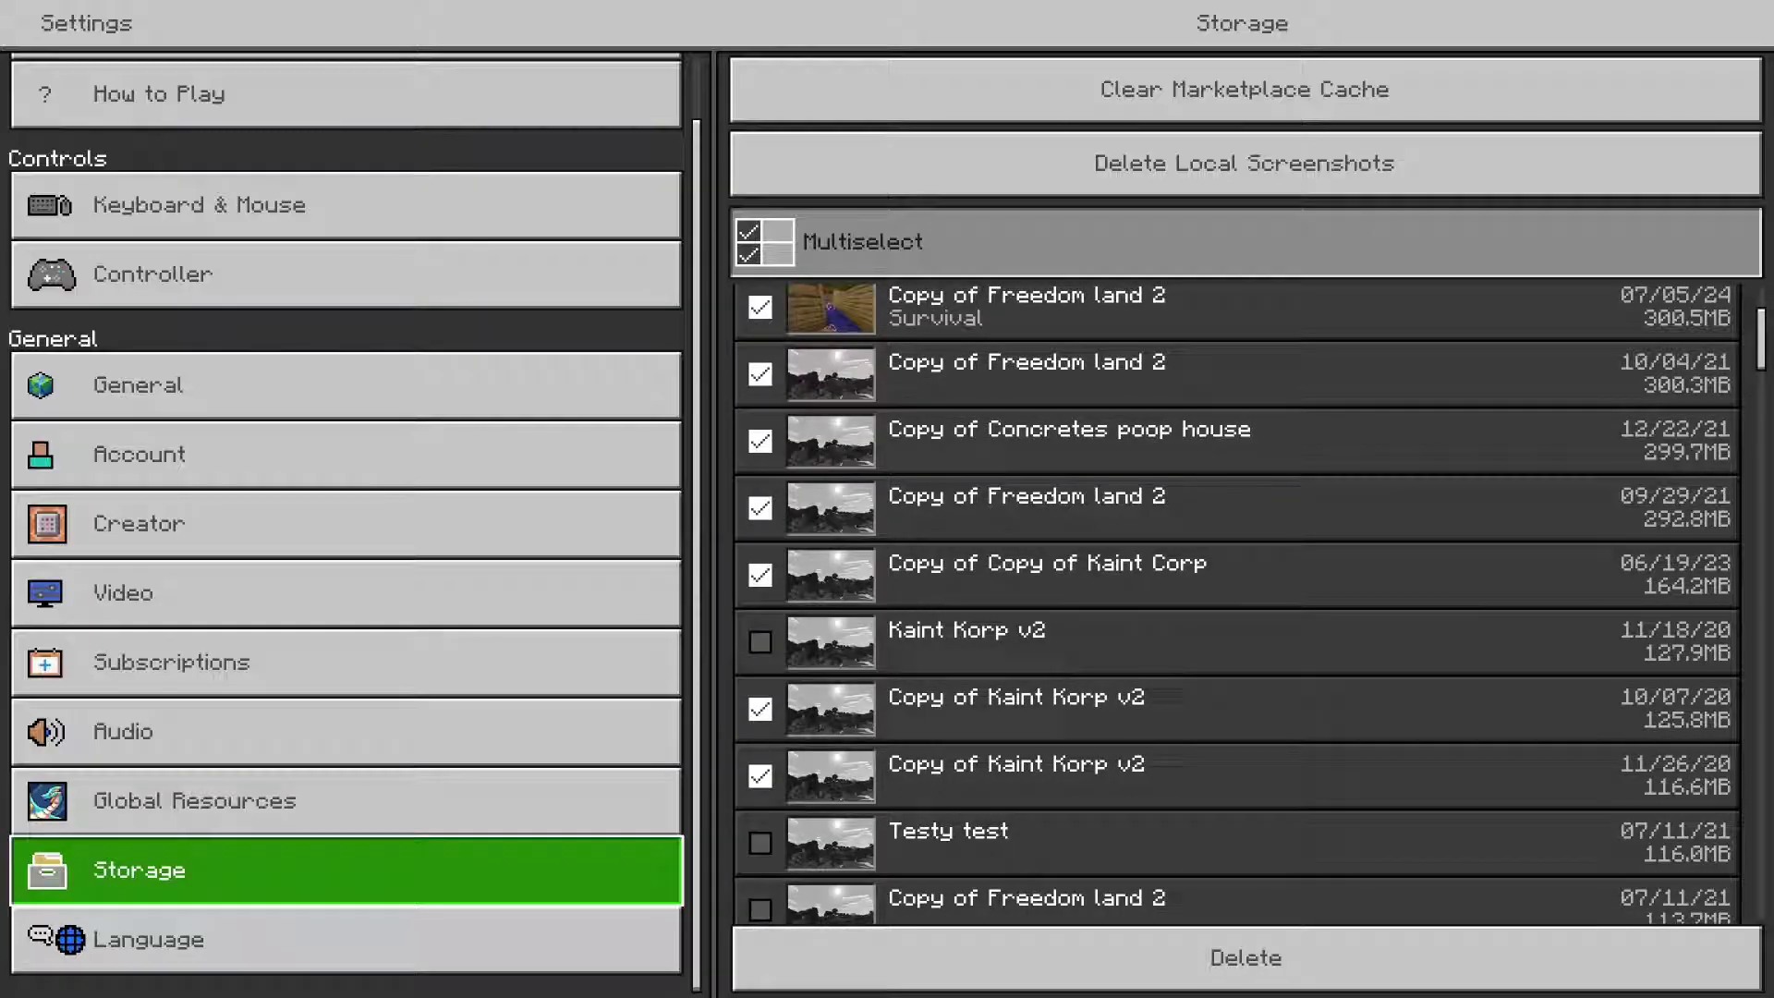
Permanently delete all the marked world copies from storage.
key(Right)
key(Down)
key(Down)
key(Down)
key(Down)
key(Down)
key(Down)
key(Down)
key(Down)
key(Down)
key(Down)
key(Down)
key(Down)
key(Down)
key(Down)
key(Down)
key(Down)
key(Down)
key(Down)
key(Down)
key(Down)
key(Down)
key(Down)
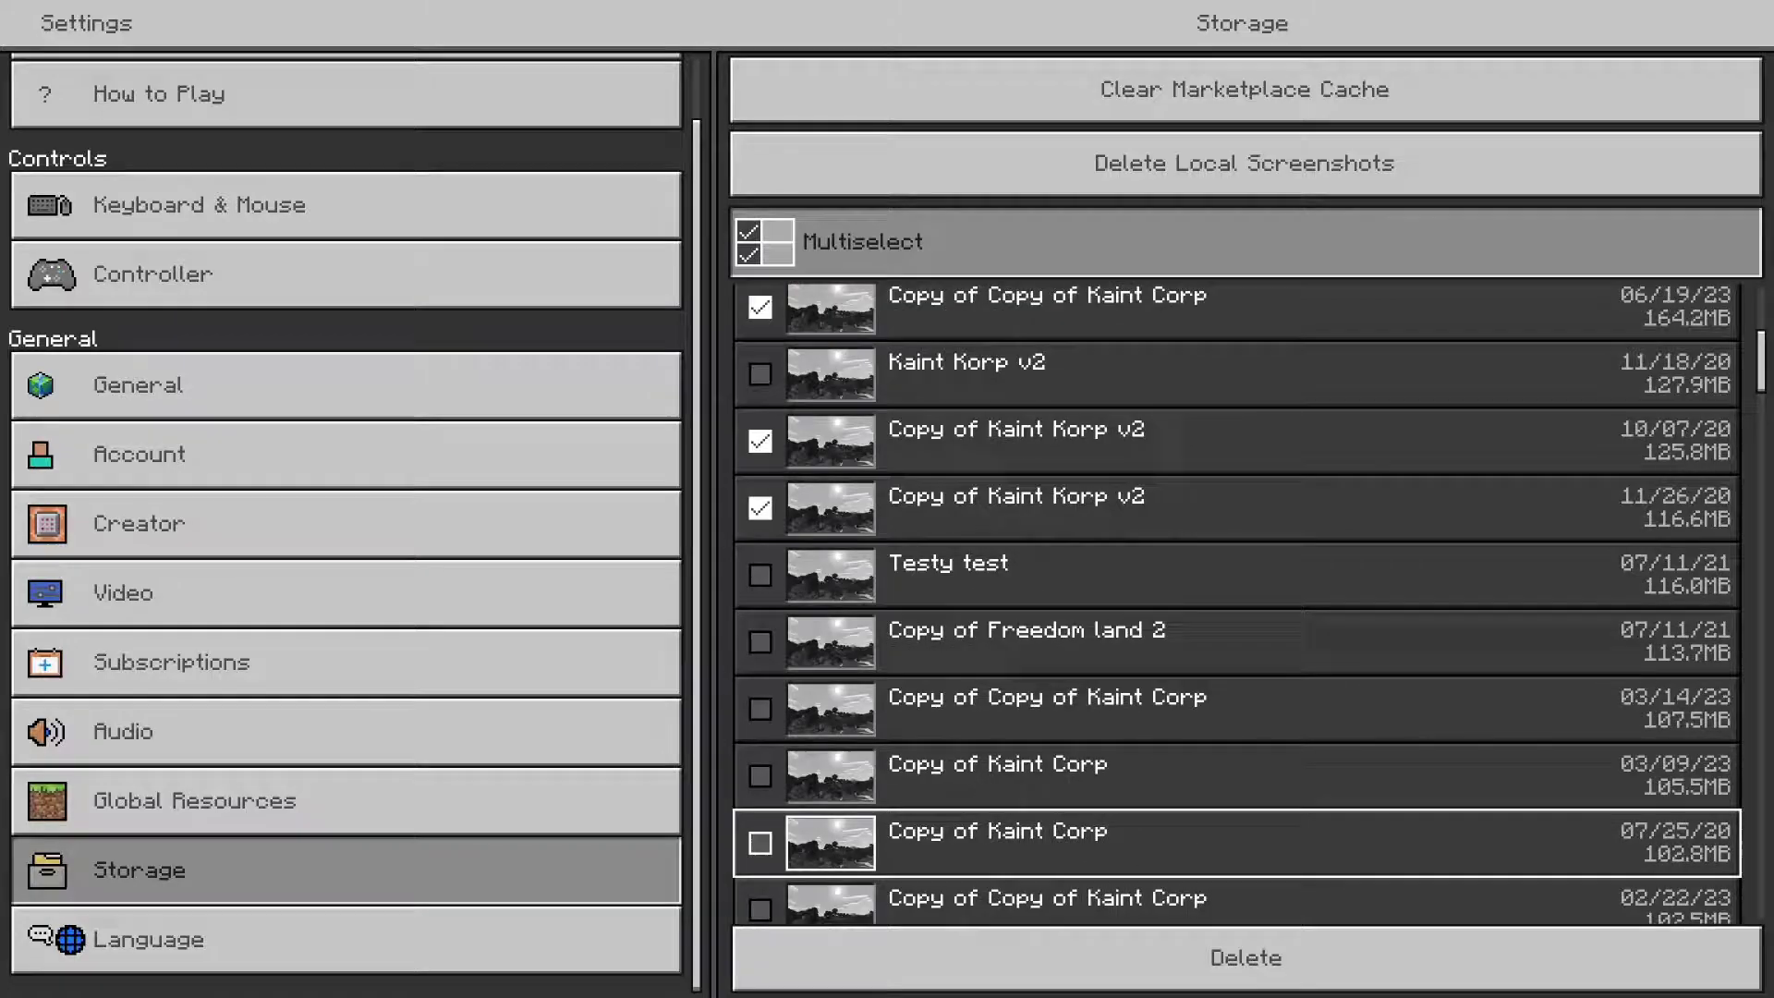
key(Down)
key(Down)
key(Down)
key(Down)
key(Down)
key(Down)
key(Down)
key(Down)
key(Down)
key(Down)
key(Down)
key(Down)
key(Down)
key(Down)
key(Down)
key(Down)
key(Down)
key(Down)
key(Down)
key(Down)
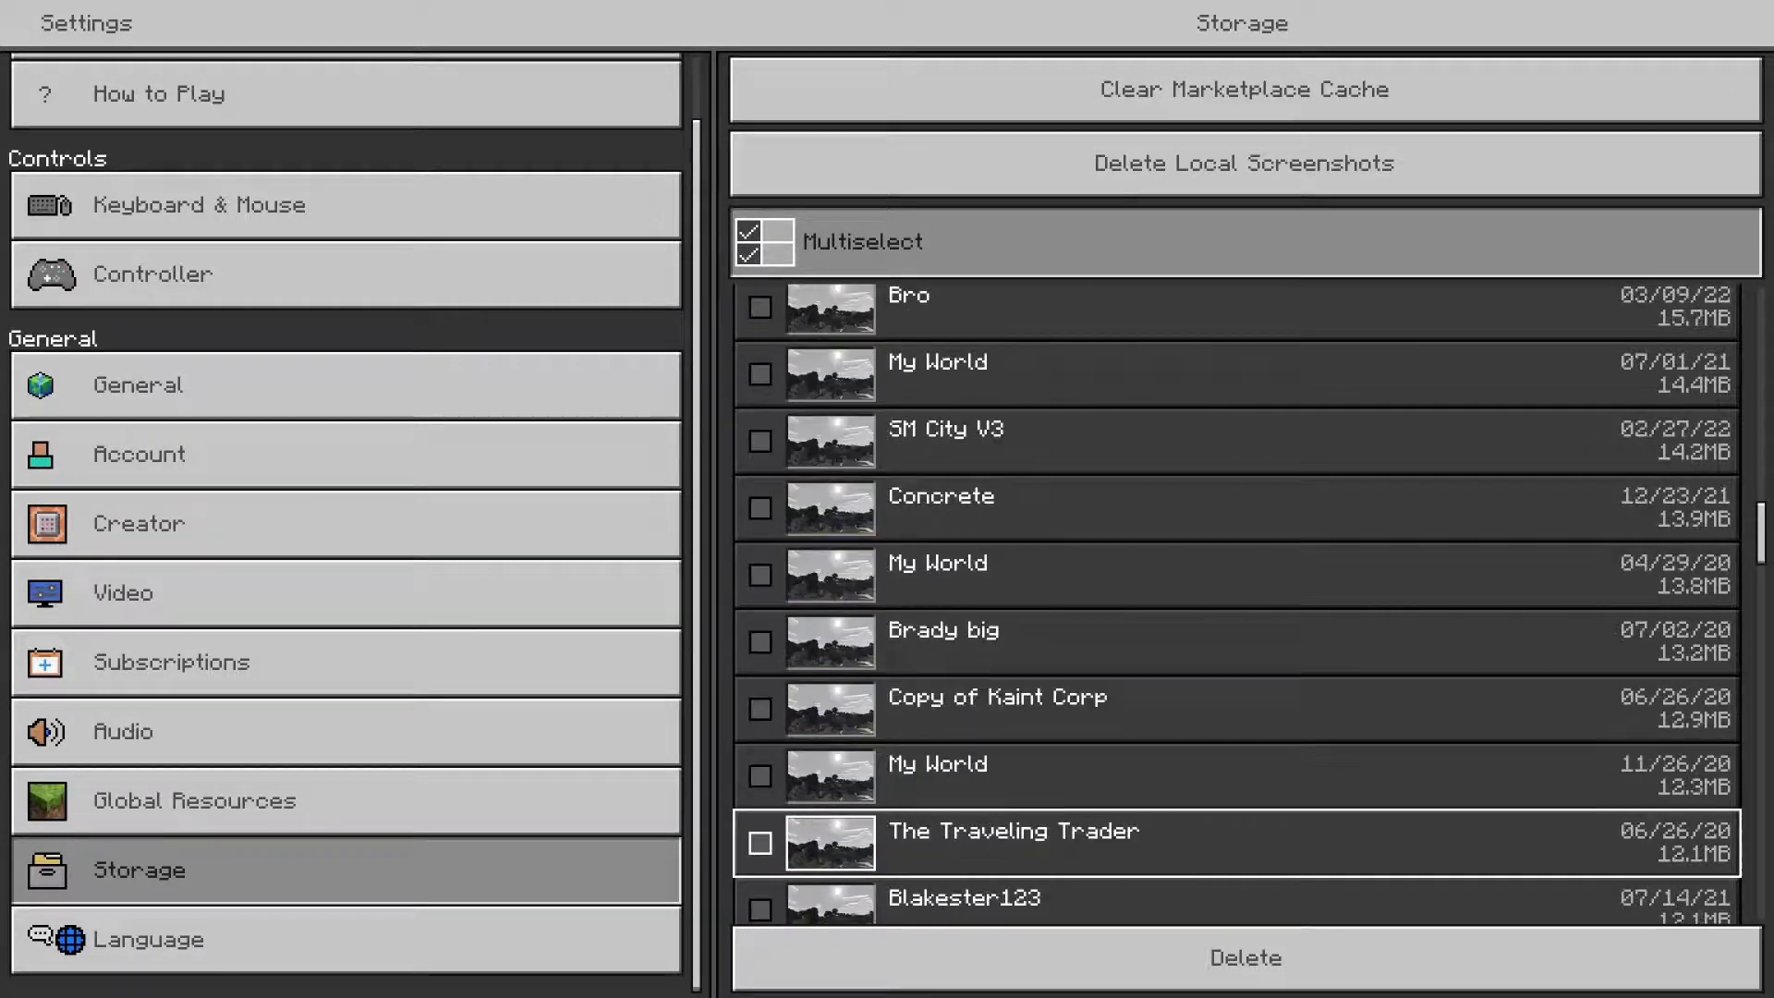
key(Down)
key(Down)
key(Down)
key(Down)
key(Down)
key(Down)
key(Down)
key(Down)
key(Down)
key(Down)
key(Down)
key(Down)
key(Down)
key(Down)
key(Down)
key(Down)
key(Down)
key(Down)
key(Down)
key(Down)
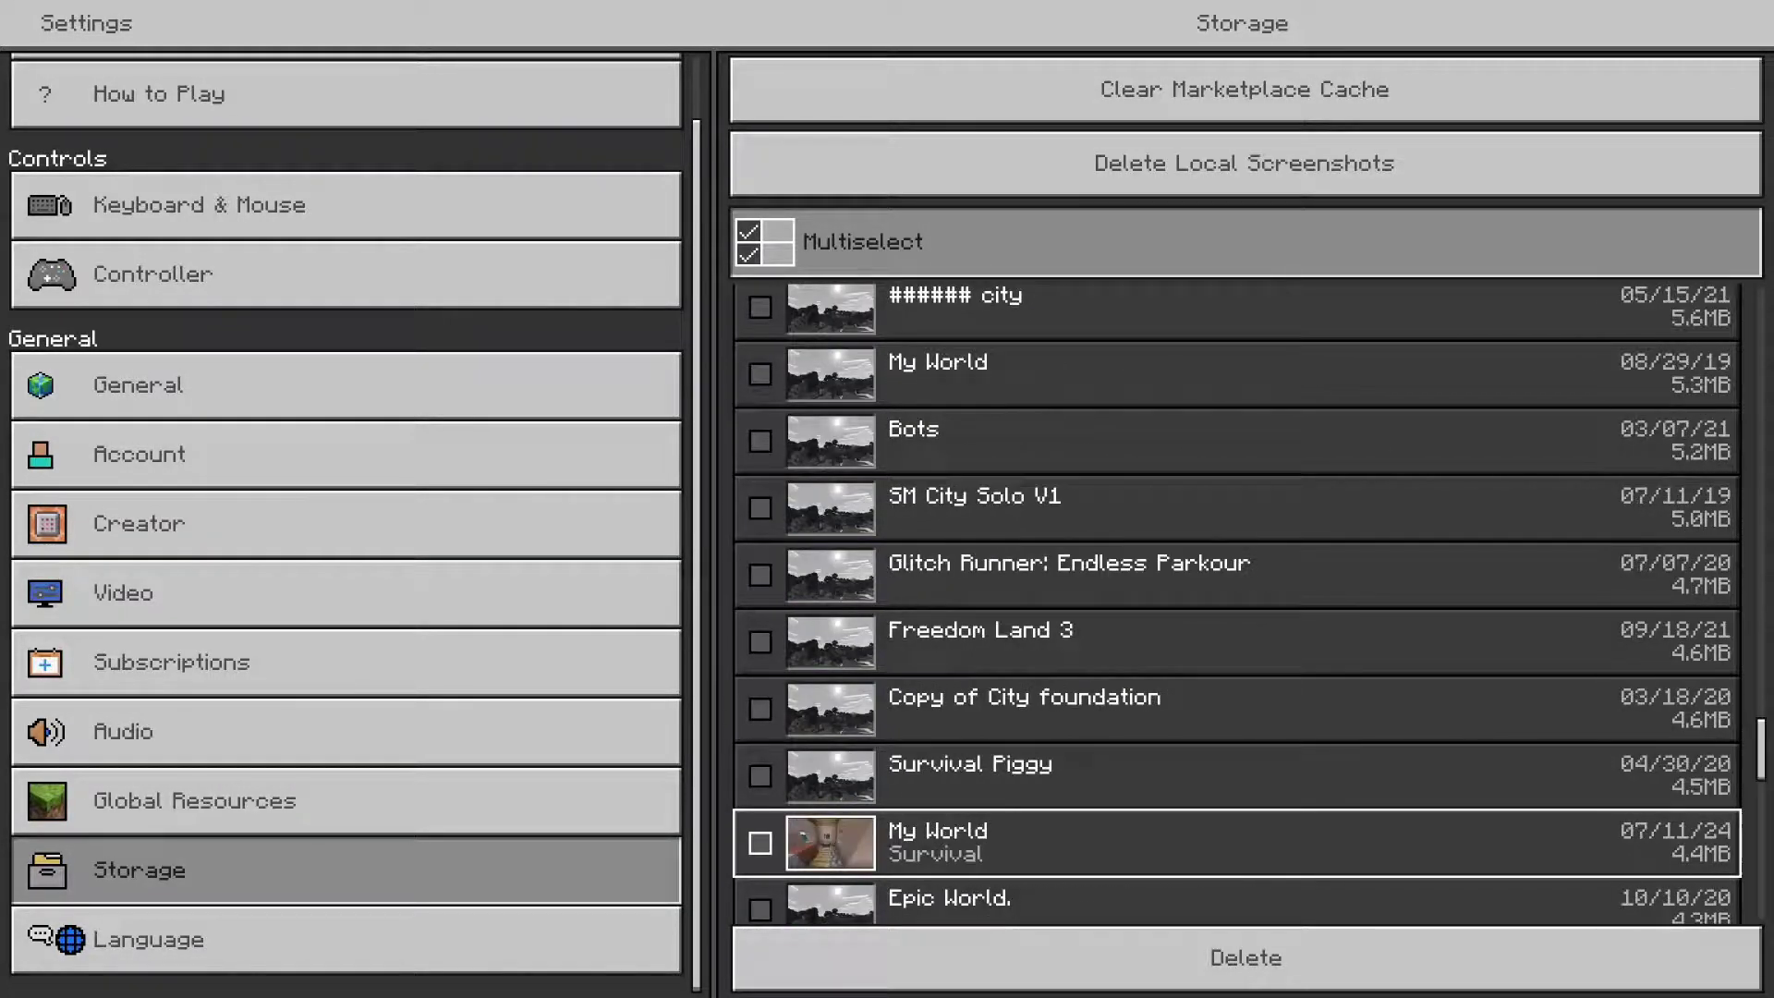
key(Up)
key(Up)
key(Up)
key(Up)
key(Up)
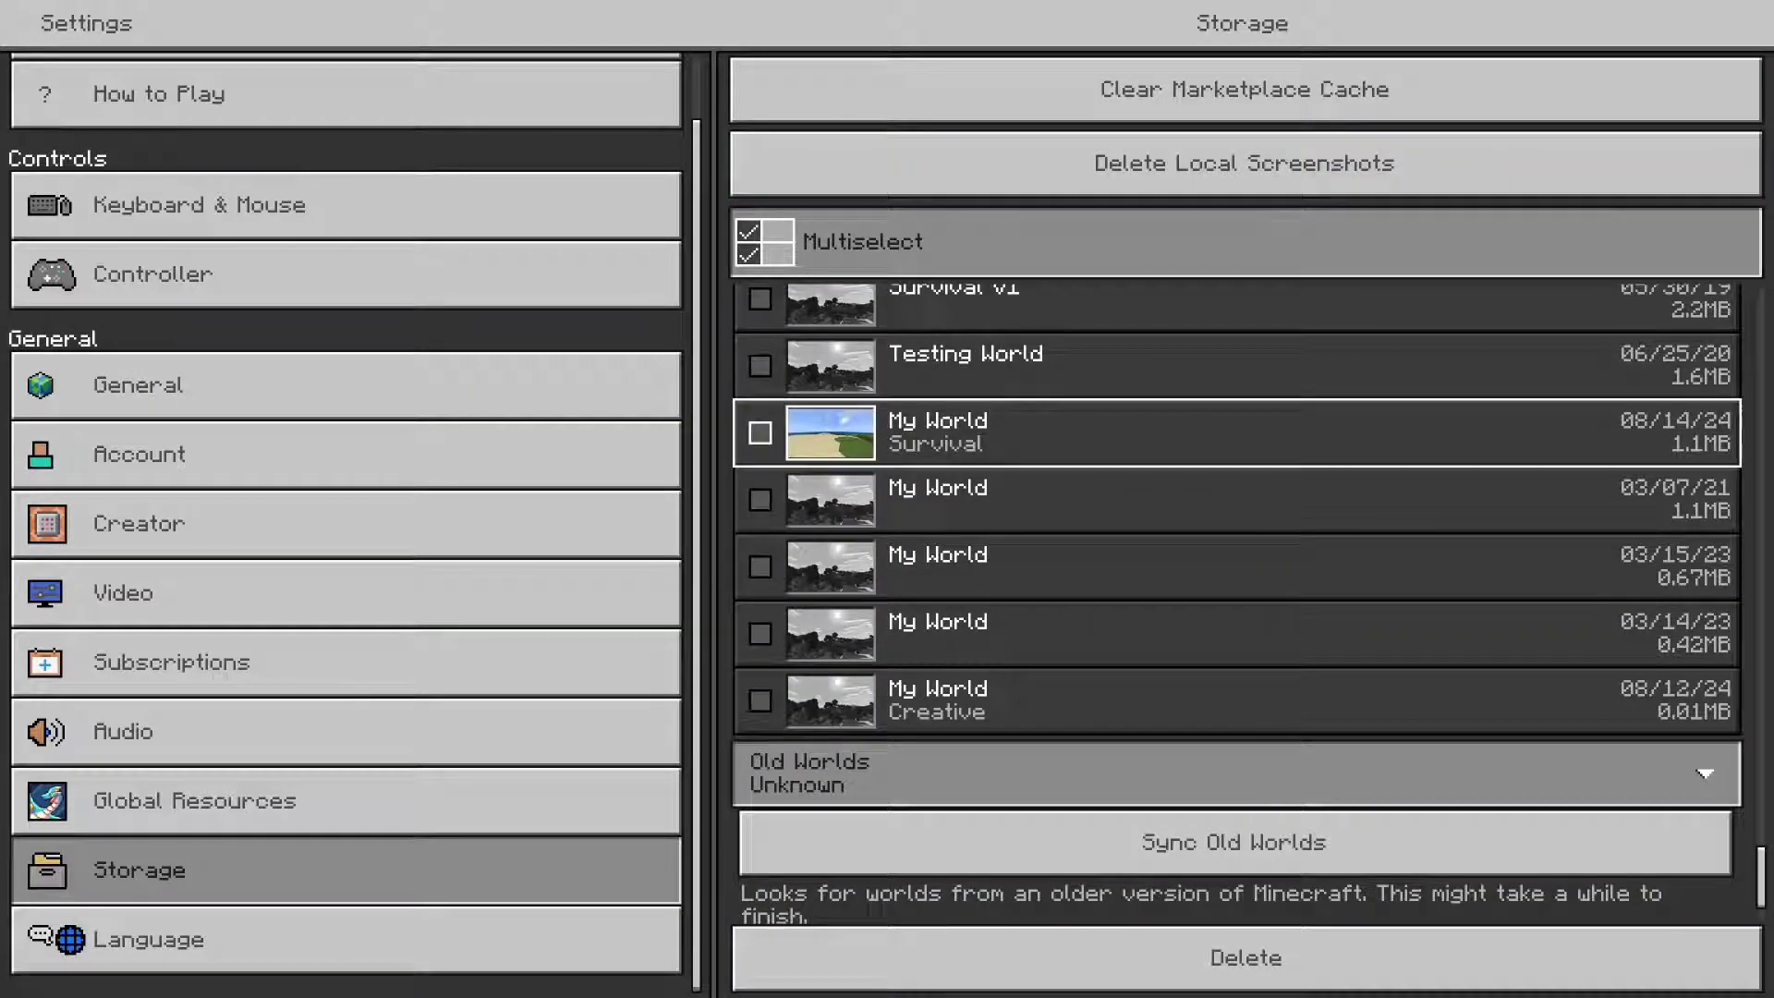
key(Down)
key(Down)
key(Down)
key(Down)
key(Down)
key(Down)
key(Down)
key(Down)
key(Down)
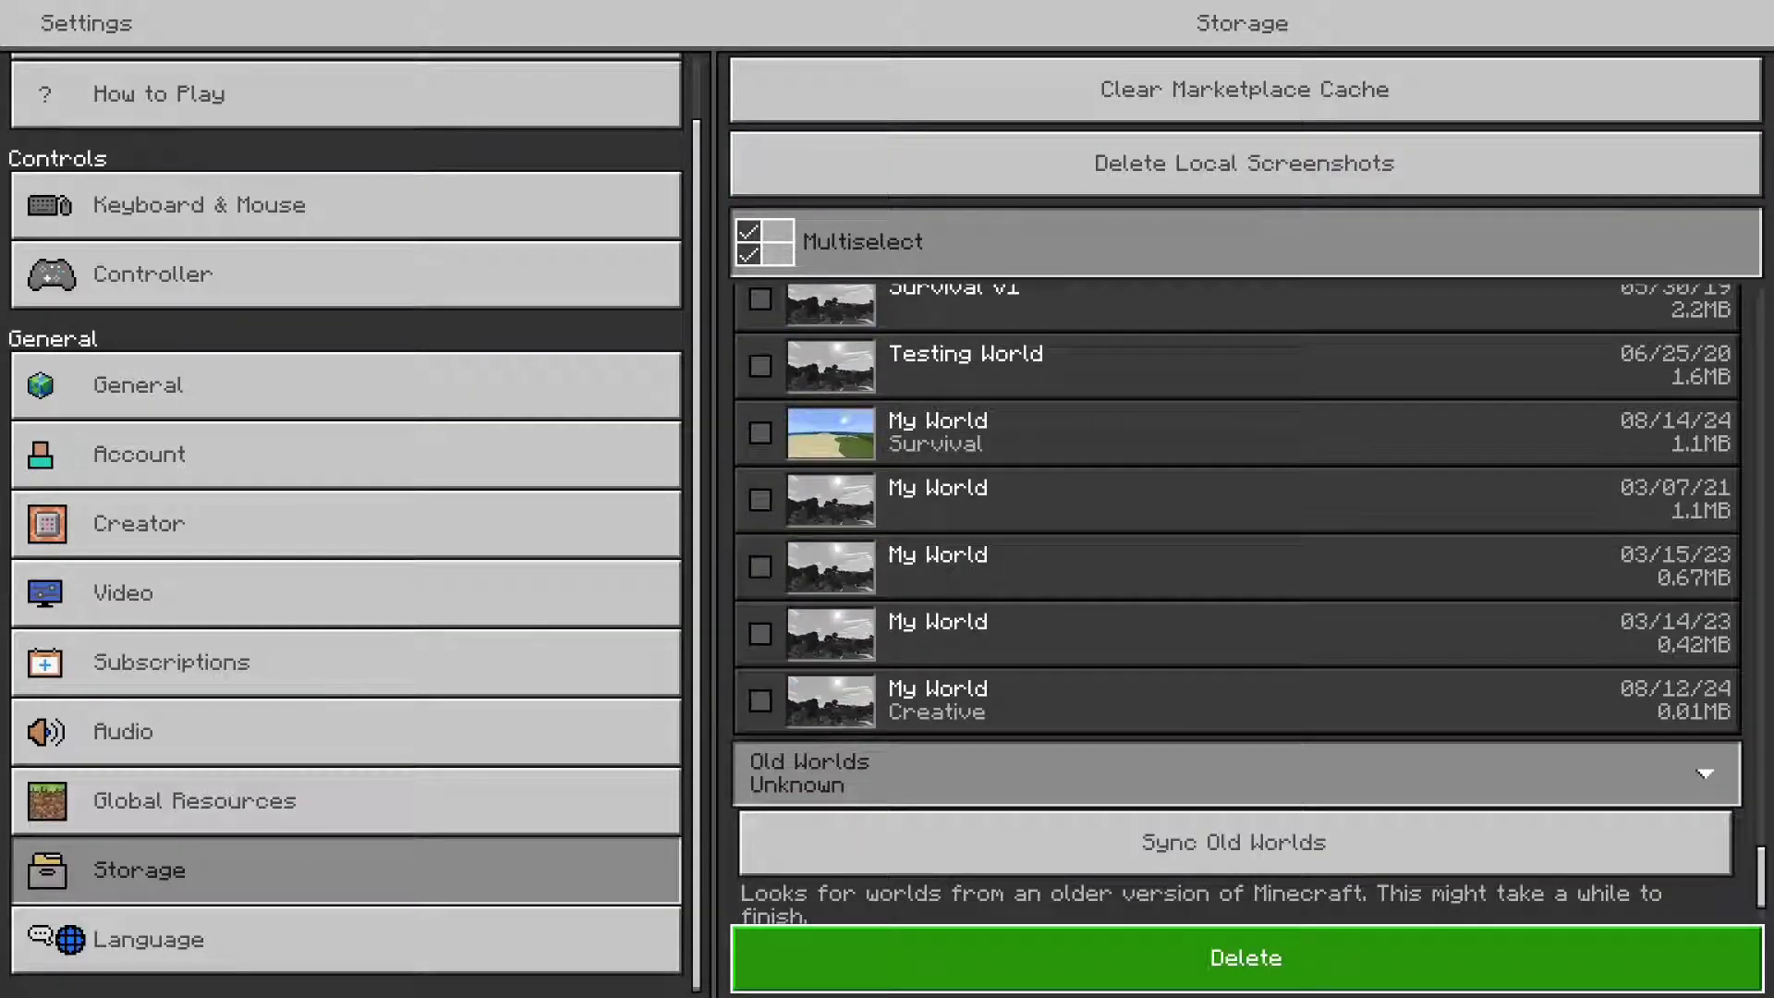
key(Return)
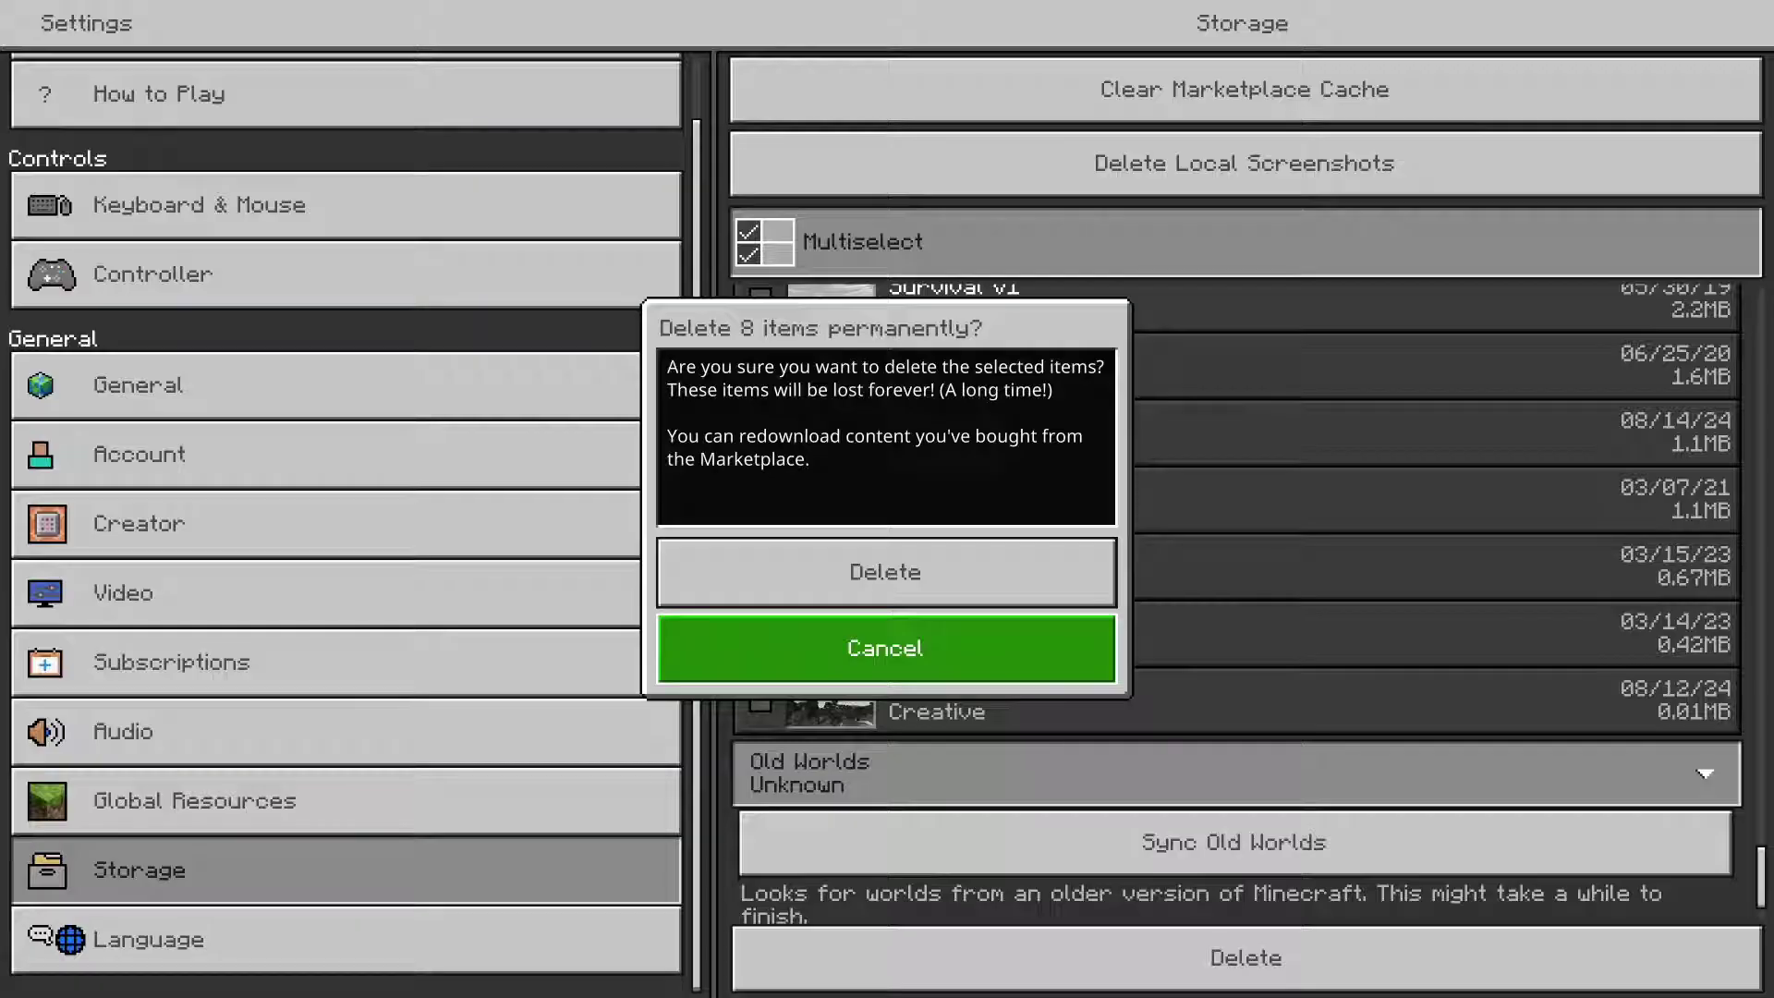
key(Up)
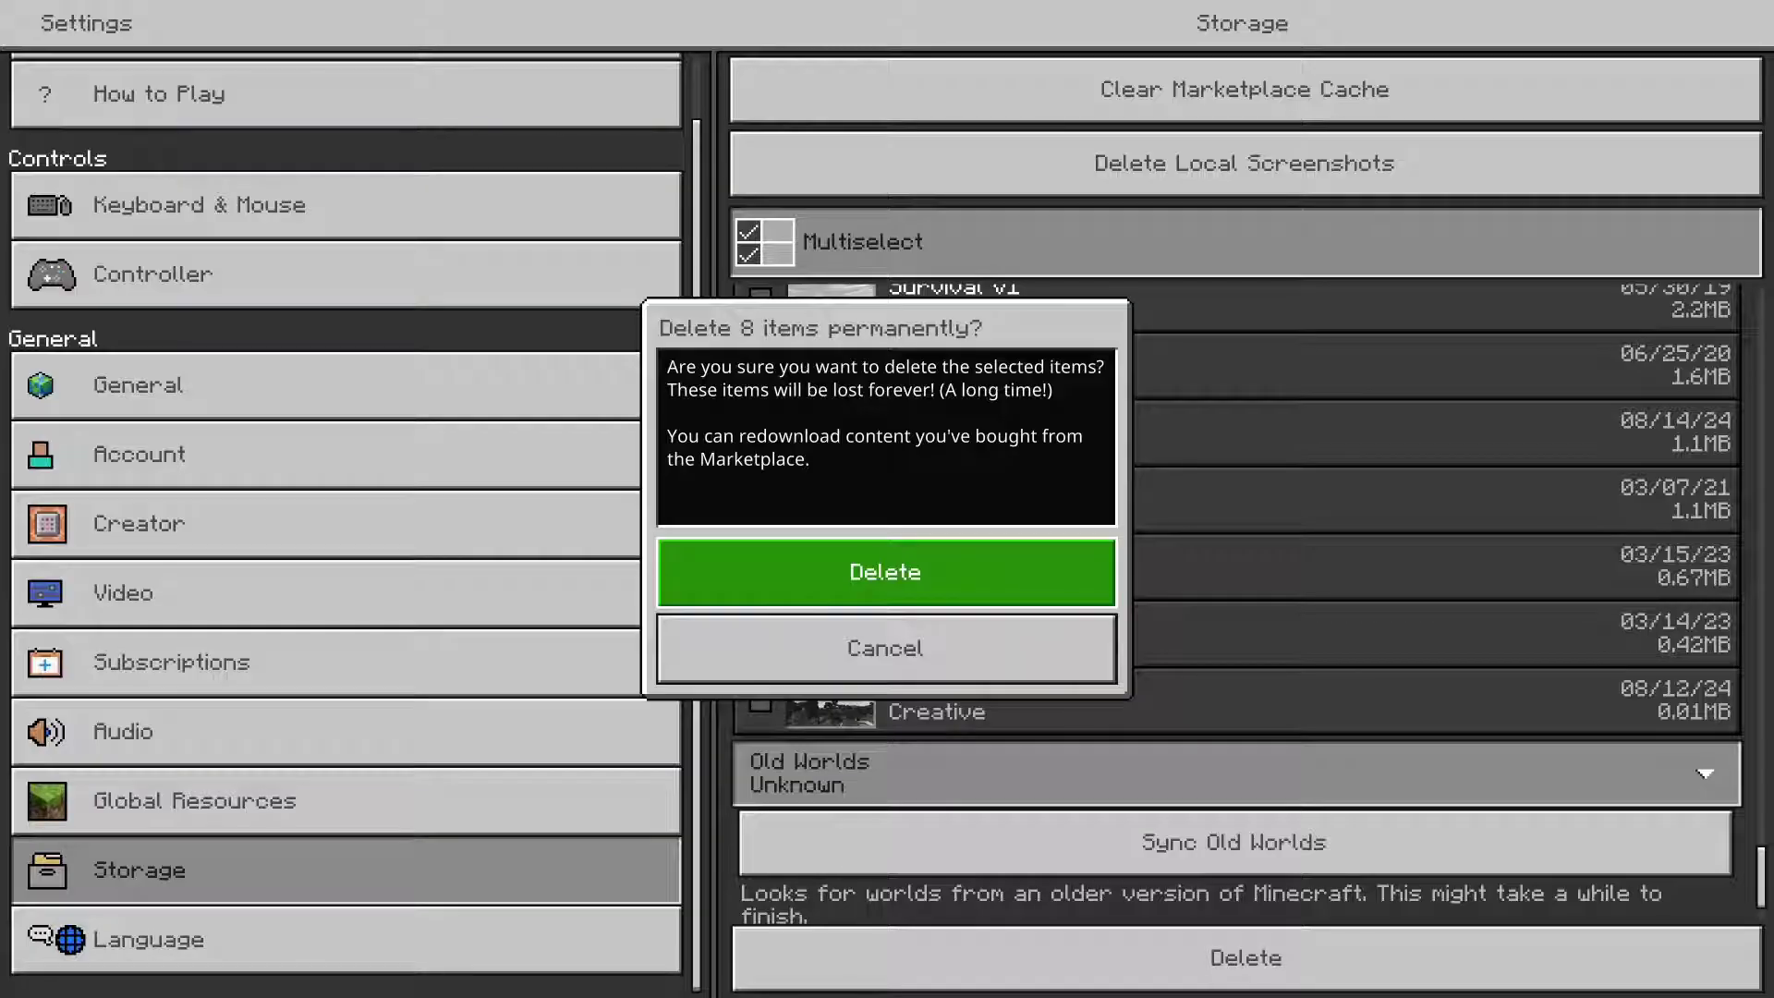
key(Down)
key(Up)
key(Down)
key(Up)
key(Down)
key(Up)
key(Down)
key(Up)
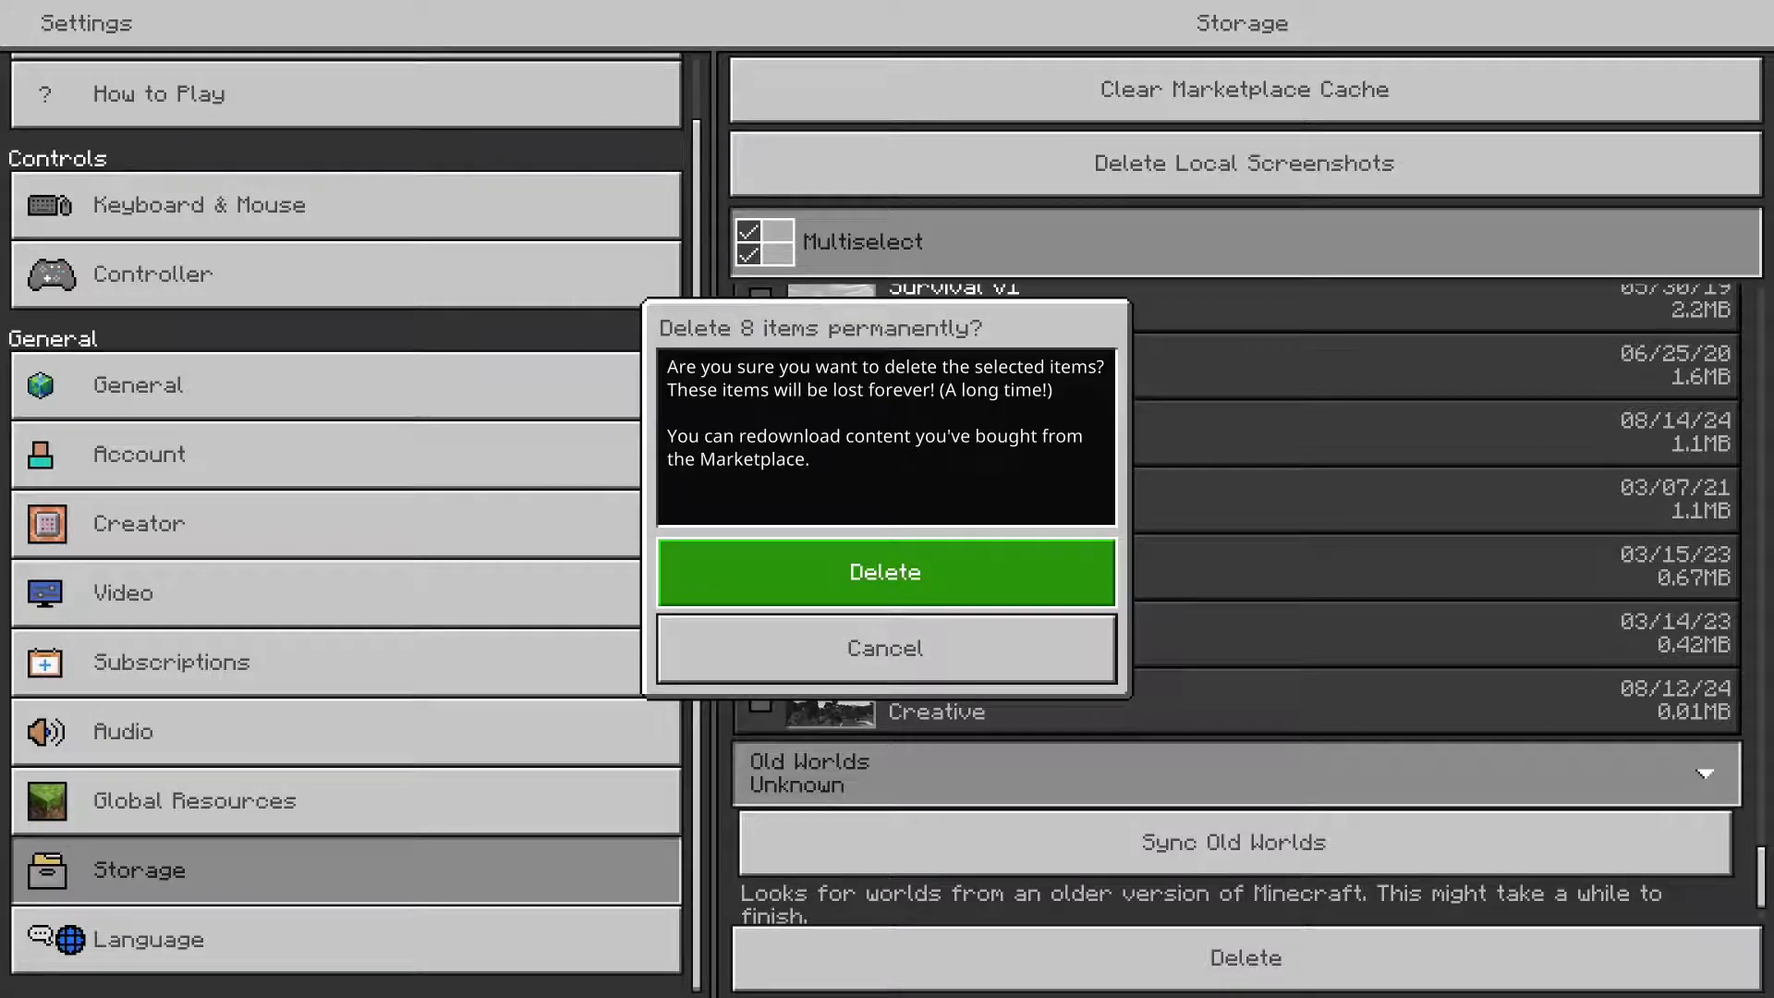
key(Return)
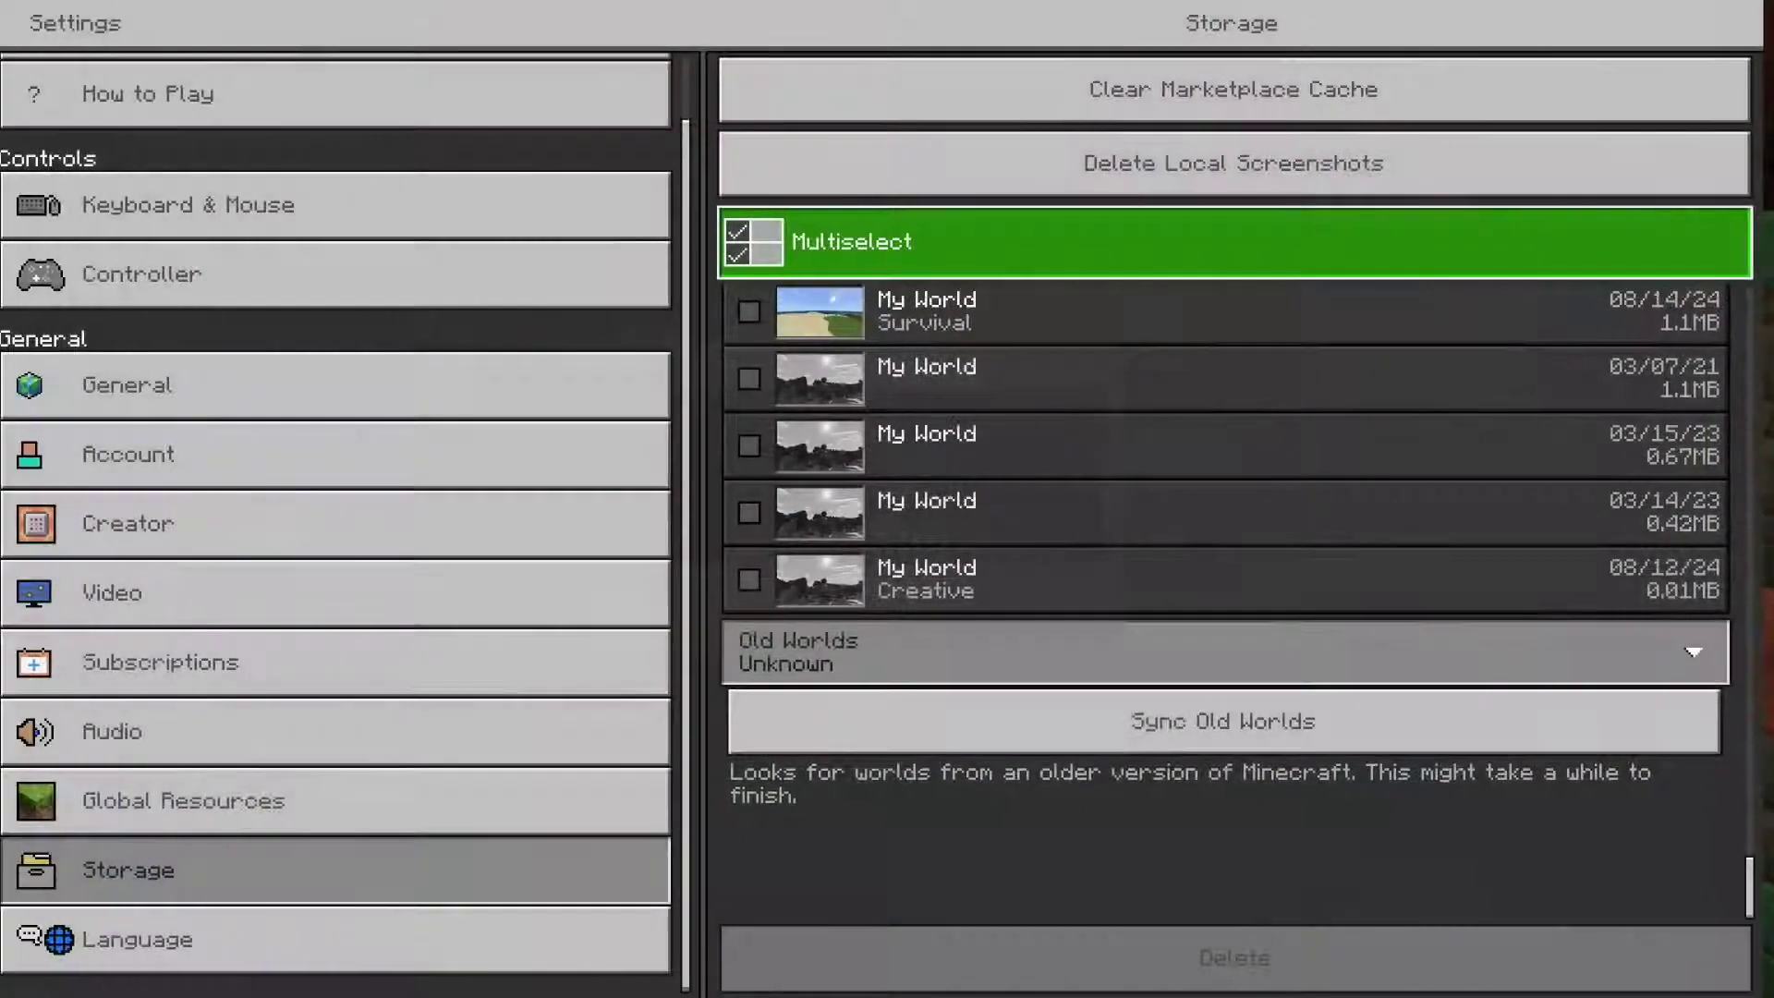
Look through the remaining small worlds near the end of the Worlds list and their dates and file sizes.
key(Left)
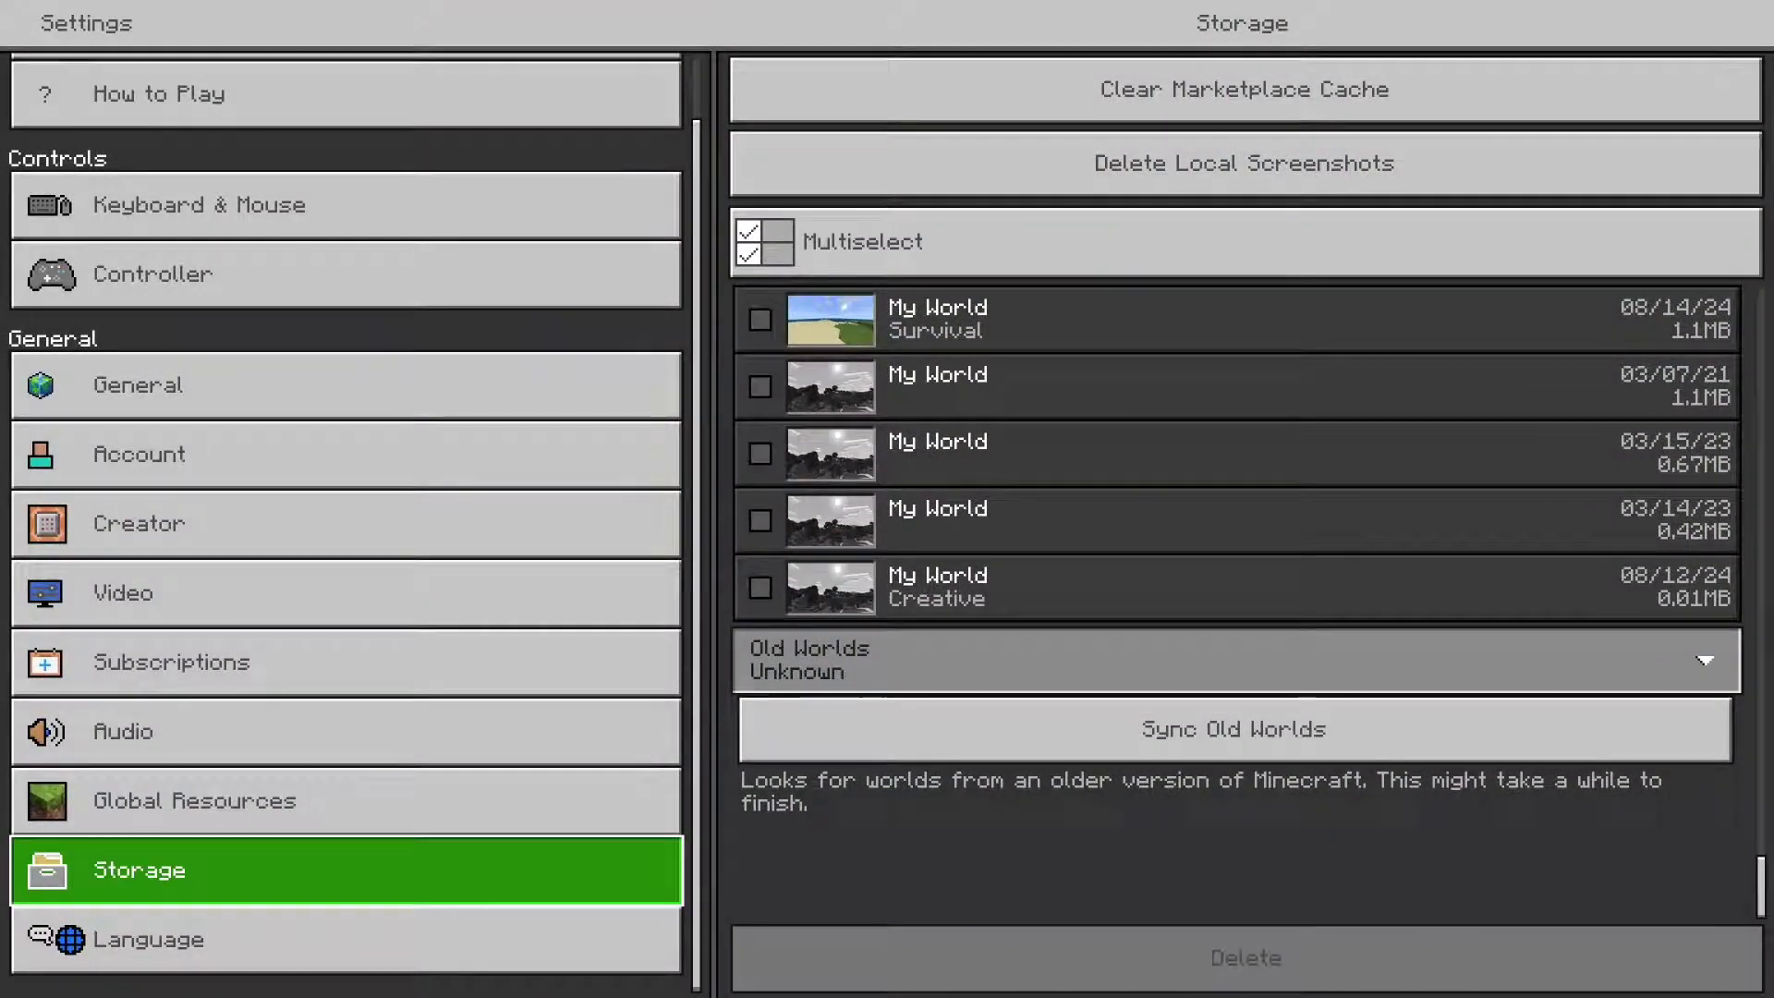
key(Right)
key(Down)
key(Down)
key(Down)
key(Down)
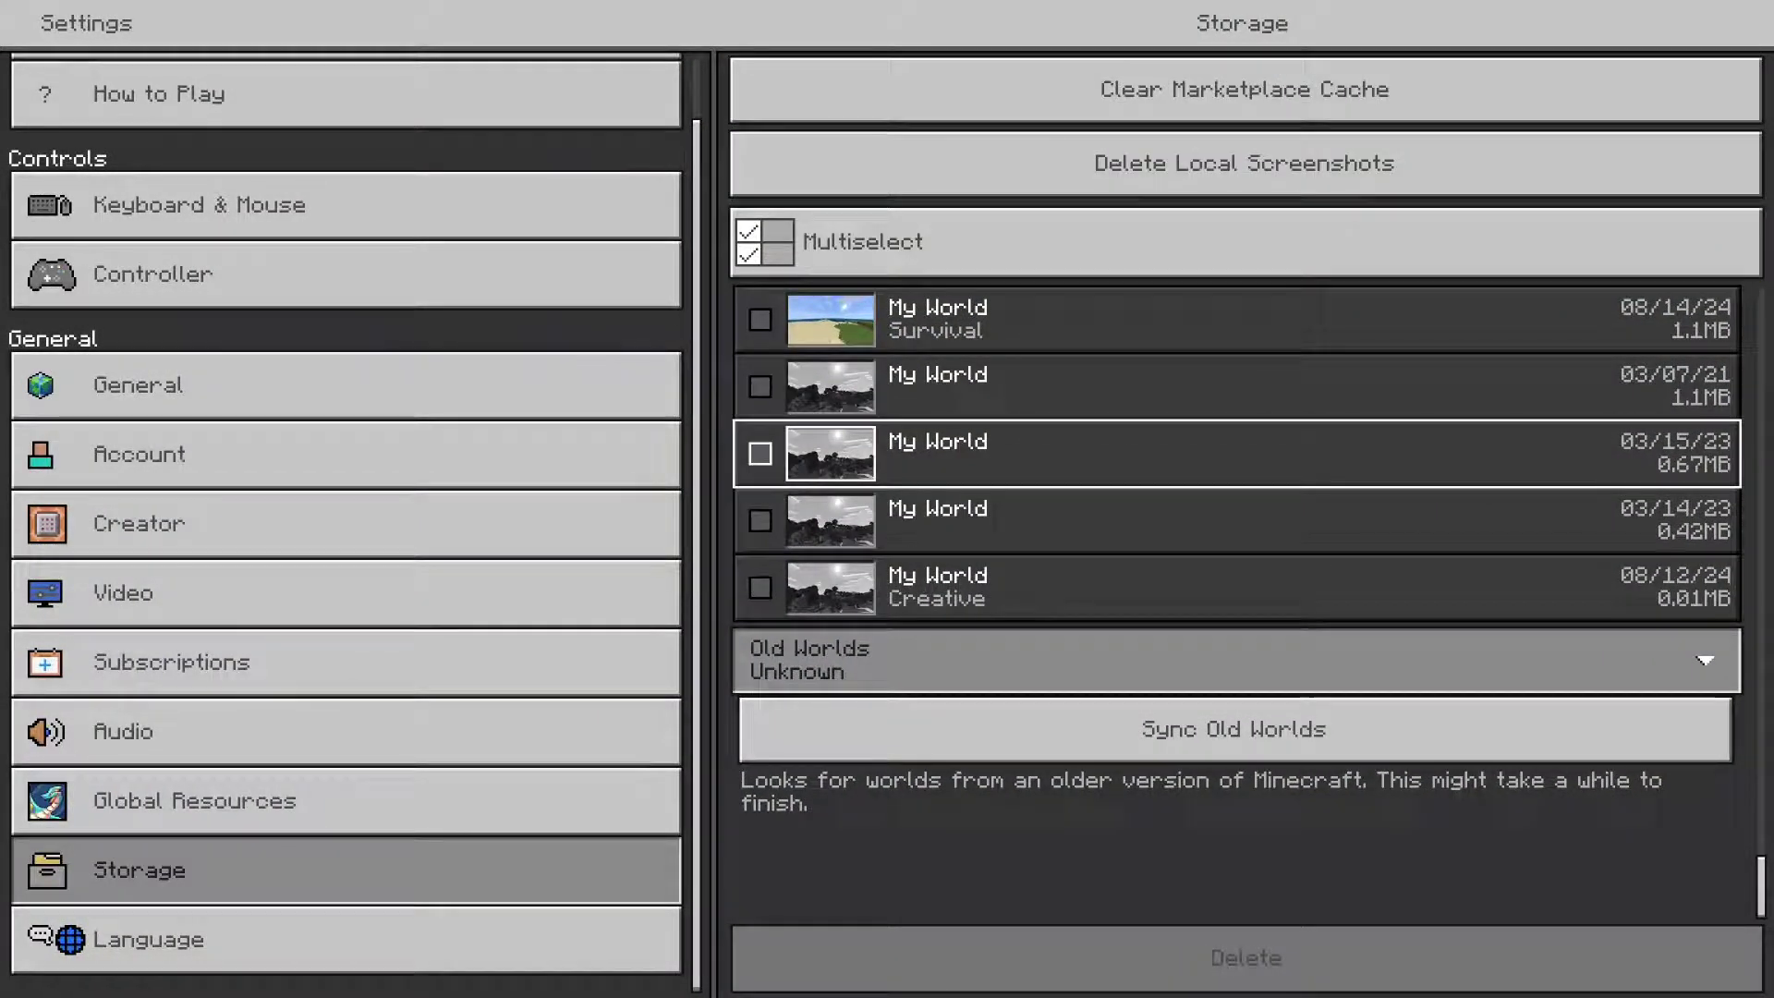
key(Up)
key(Up)
key(Up)
key(Up)
key(Up)
key(Return)
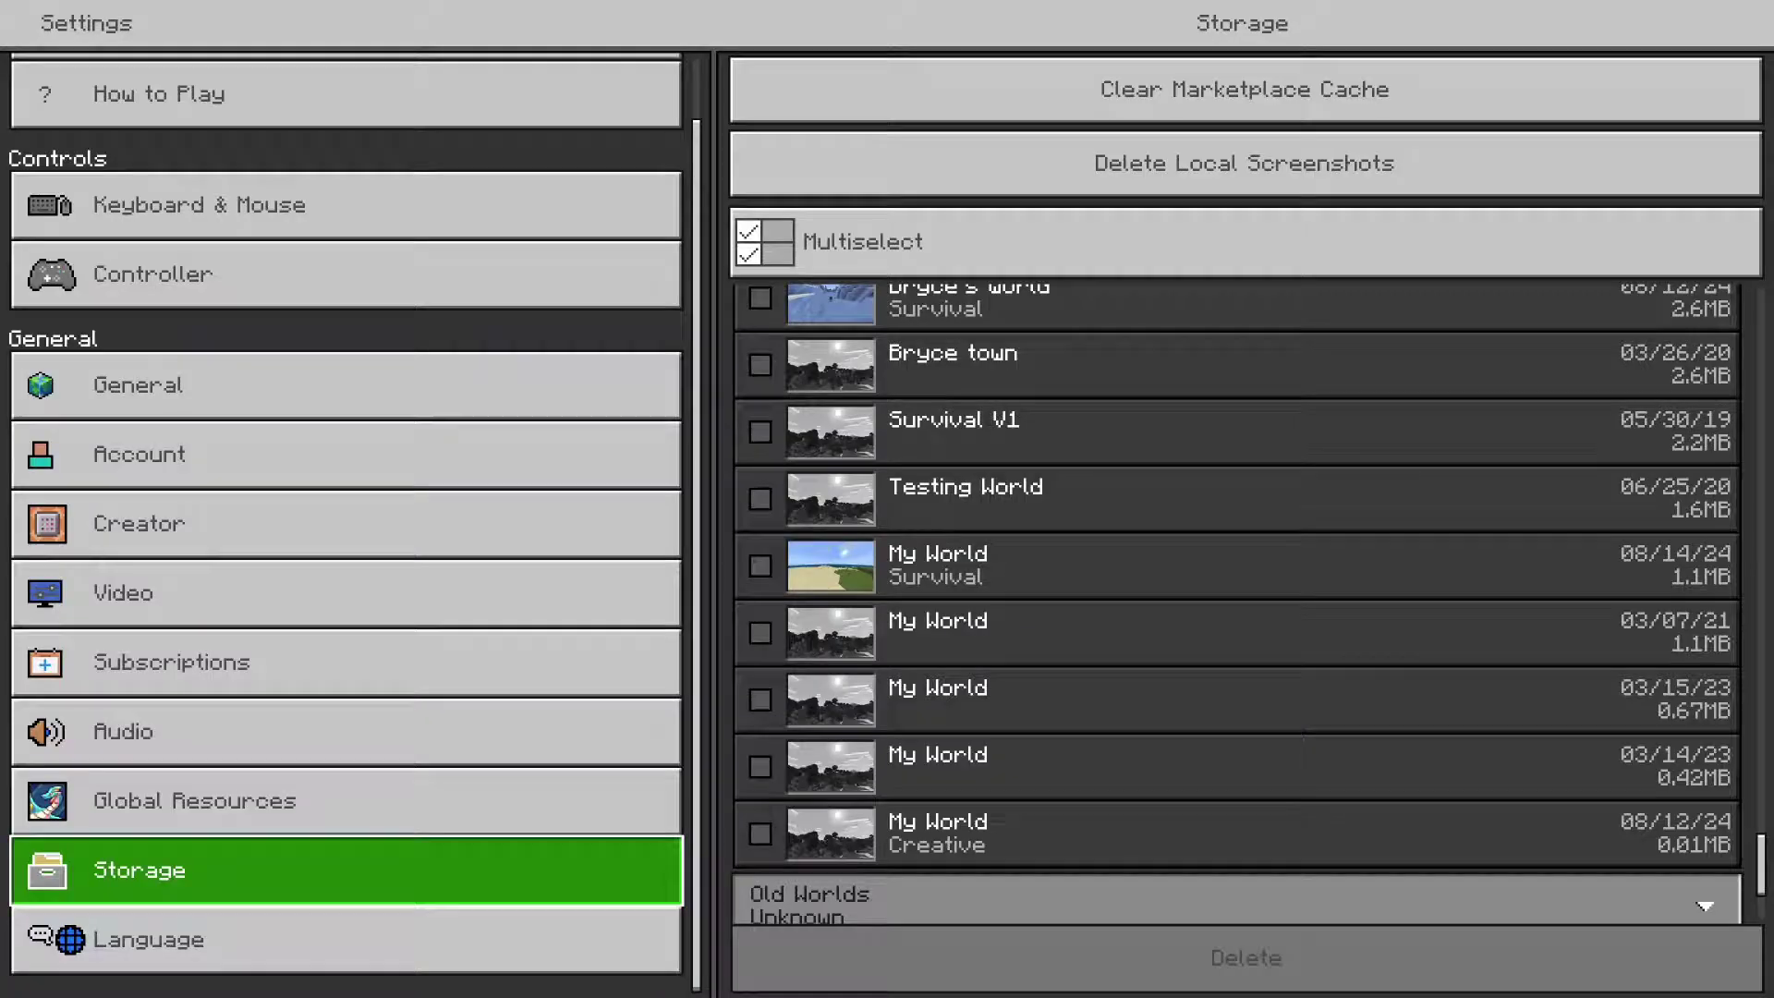
key(Right)
key(Down)
key(Down)
key(Down)
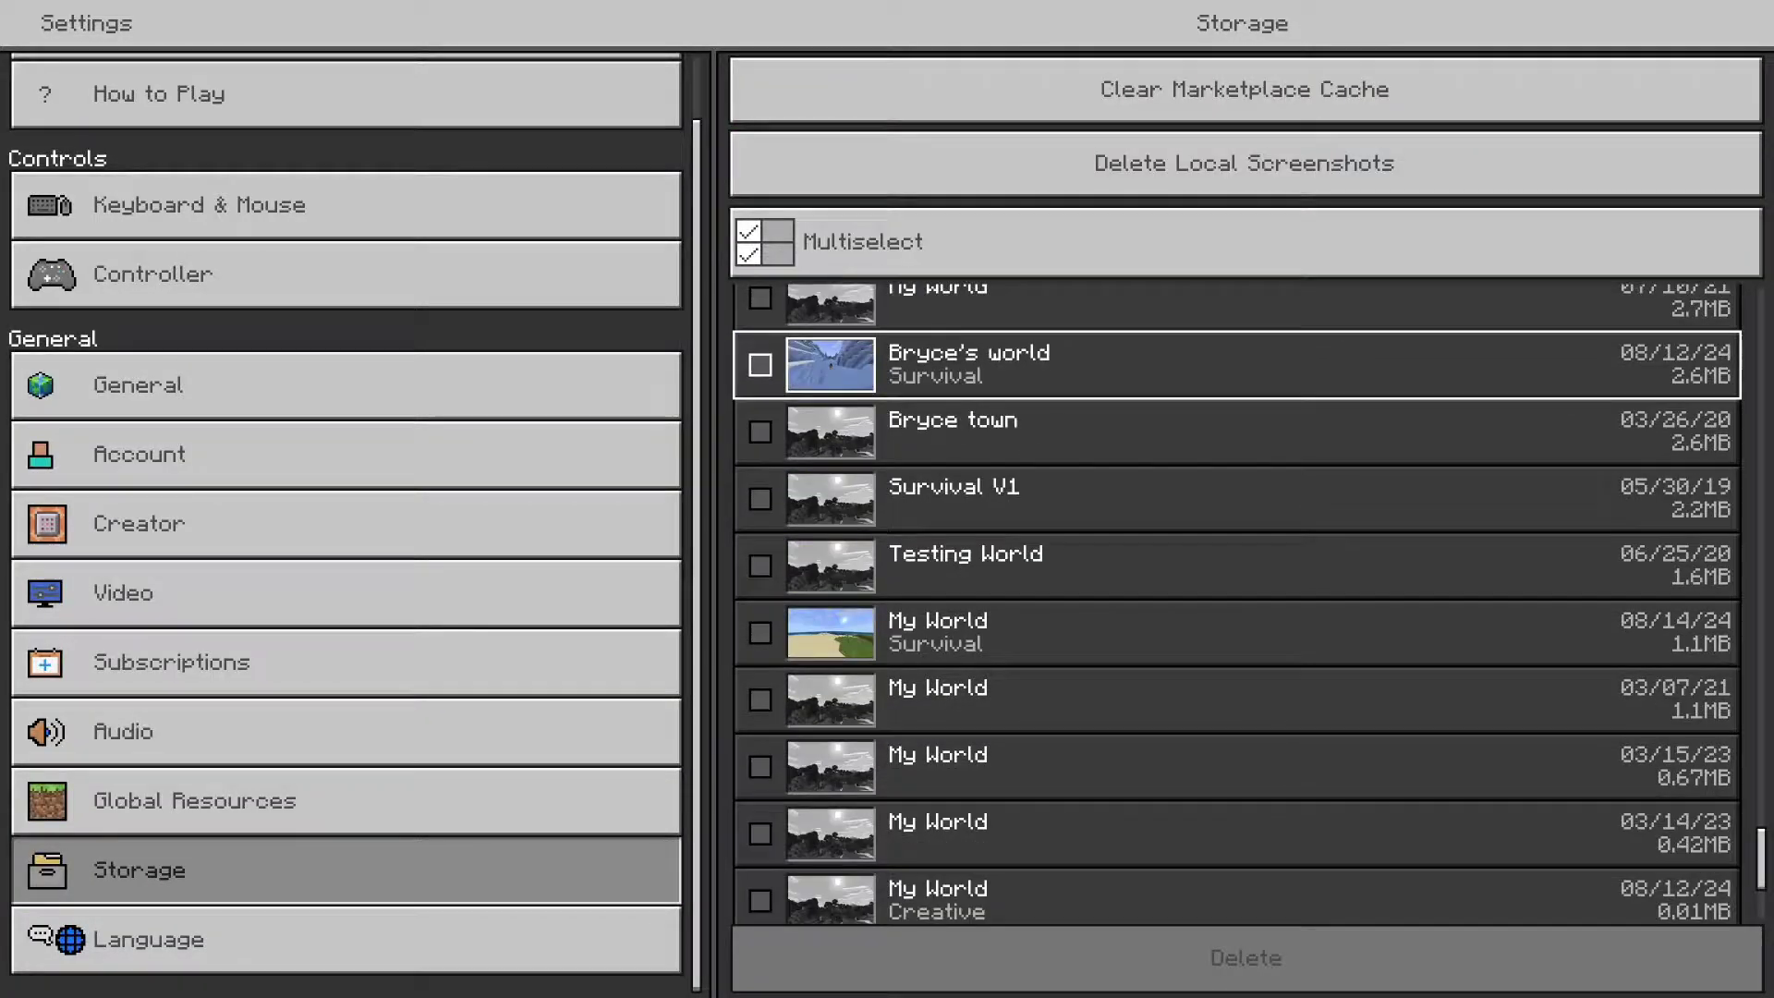